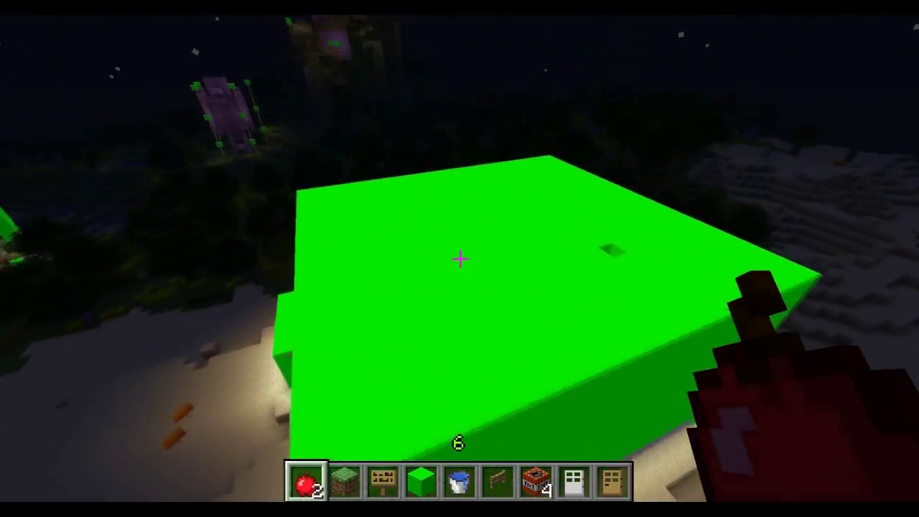
Step: Select the green block in the hotbar, place one on the building's top, and break it
{"action": "key", "text": "4"}
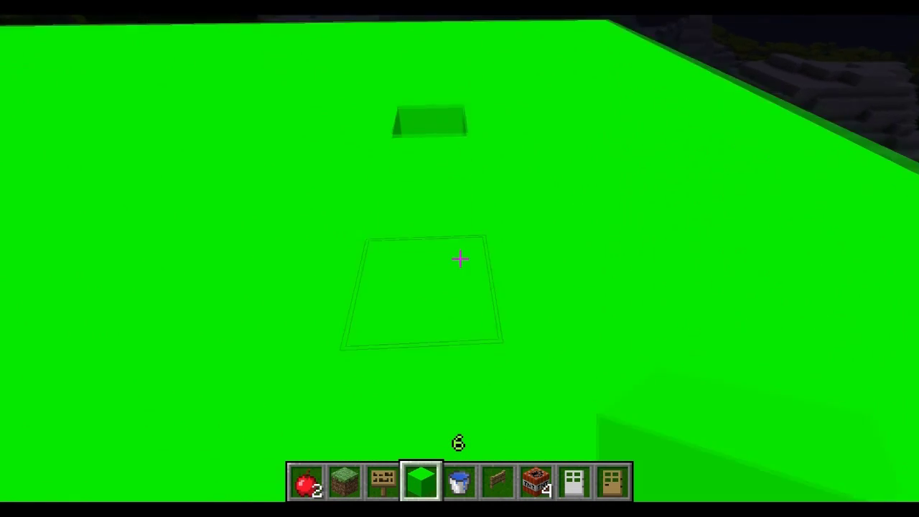
{"action": "right_click", "coordinate": [460, 259]}
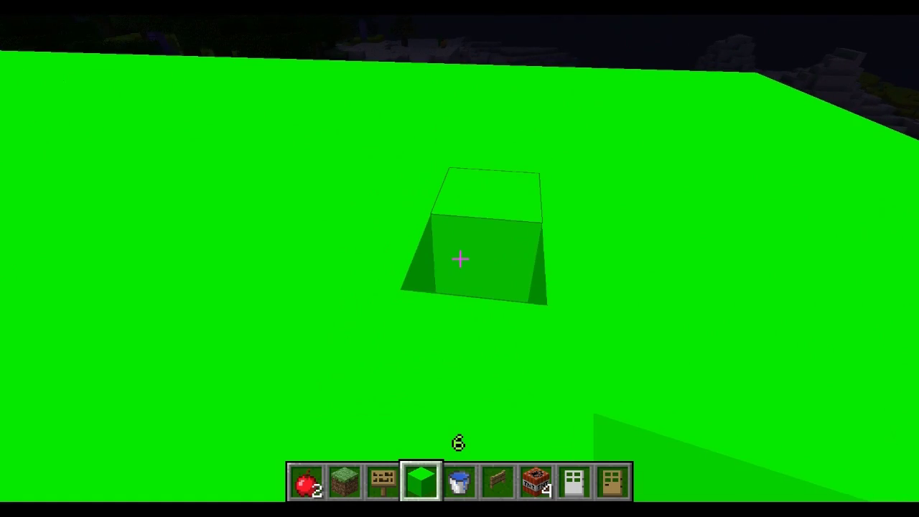
{"action": "left_click", "coordinate": [459, 259]}
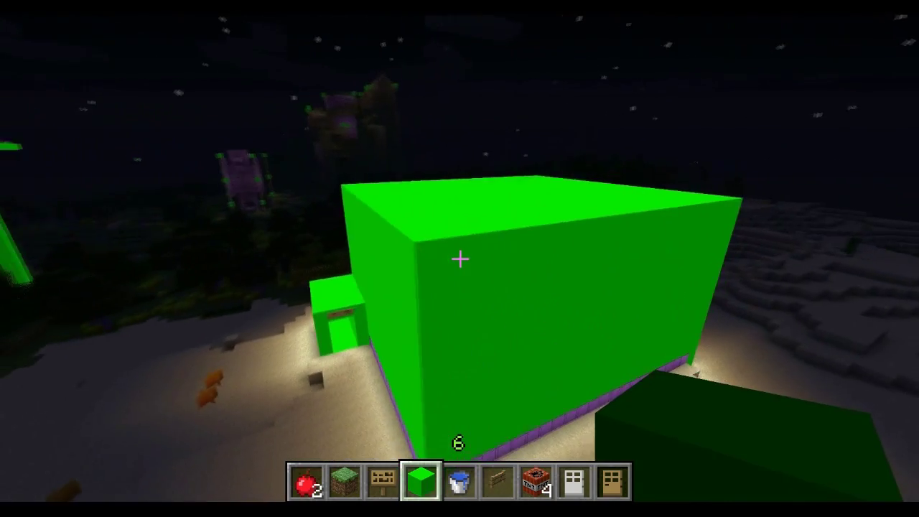
Step: Fly around the green building and up to the 'Green Room' entrance sign
{"action": "key", "text": "a"}
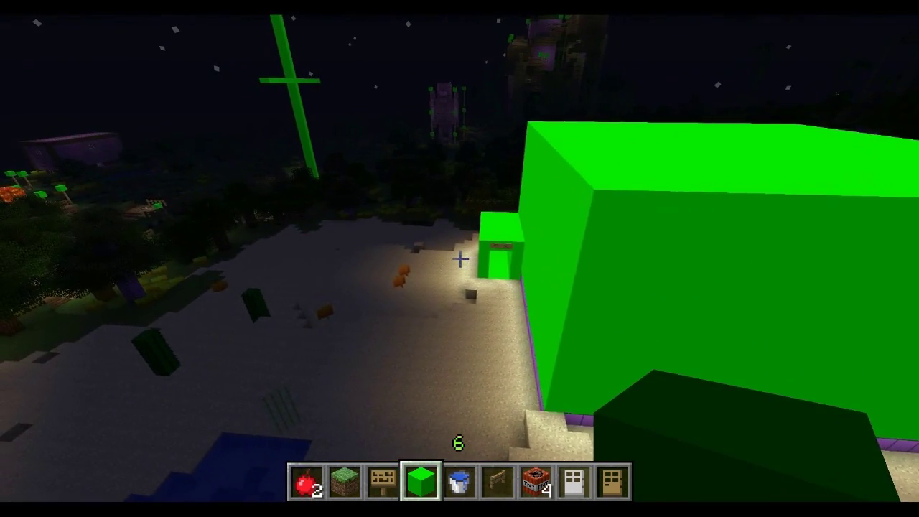
{"action": "key", "text": "s"}
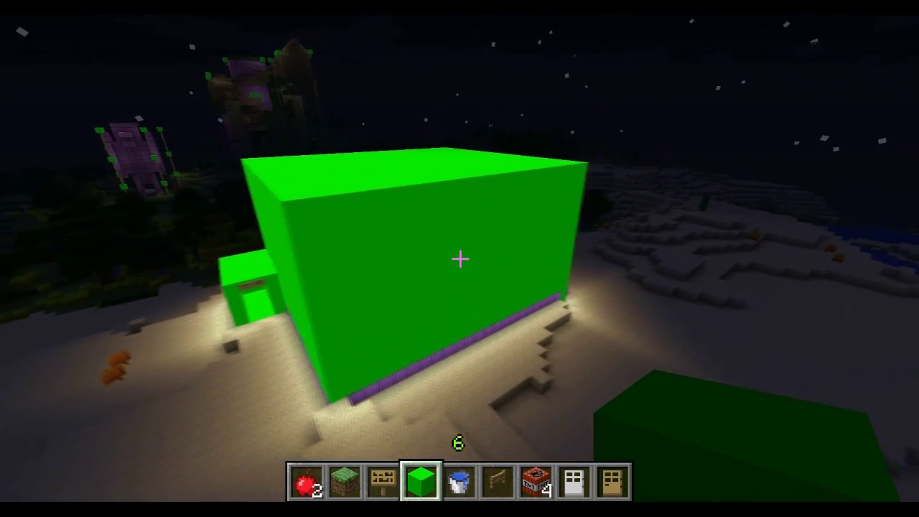
{"action": "key", "text": "w"}
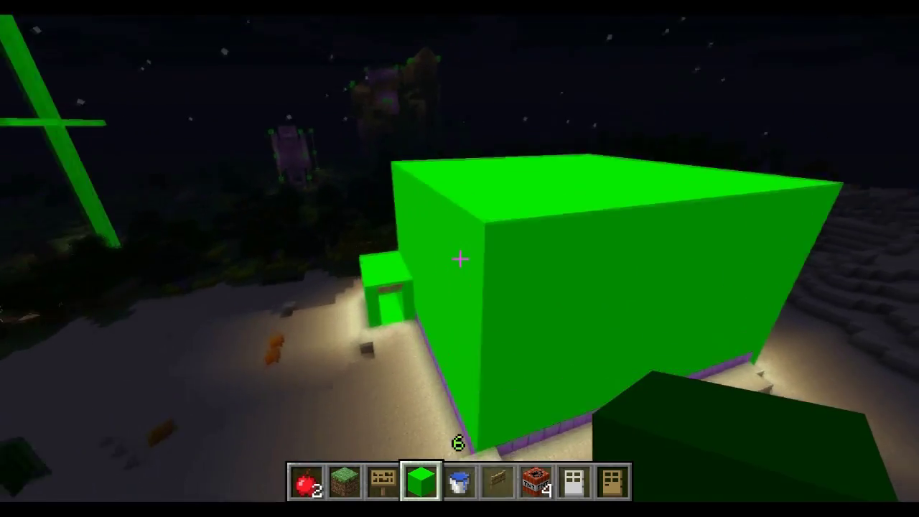
{"action": "key", "text": "w"}
{"action": "key", "text": "space"}
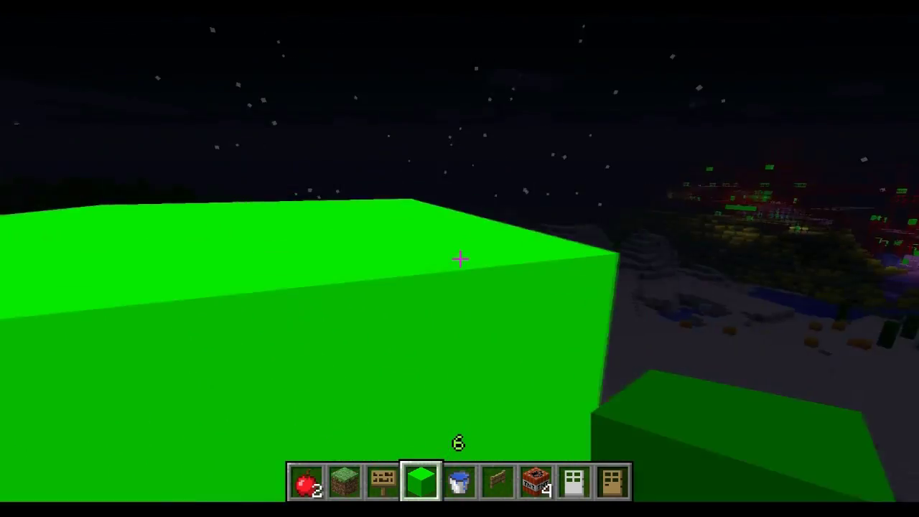
{"action": "key", "text": "w"}
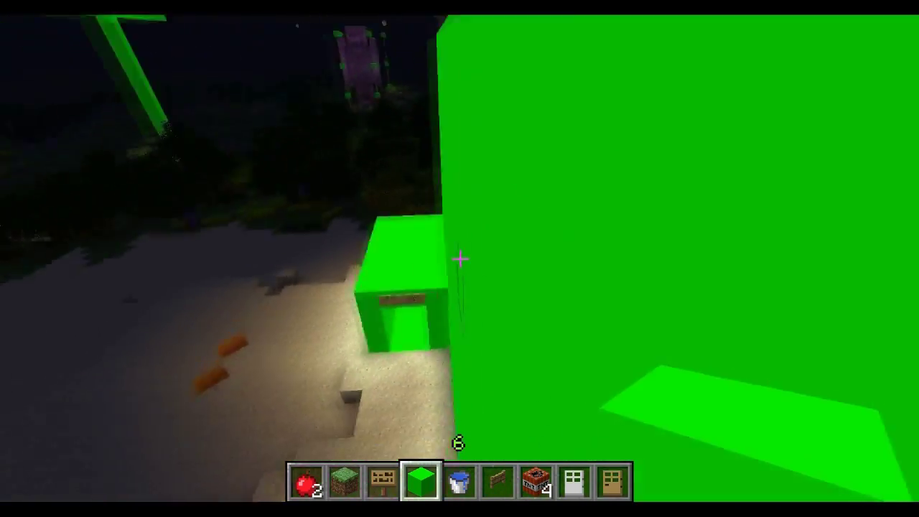
{"action": "key", "text": "s"}
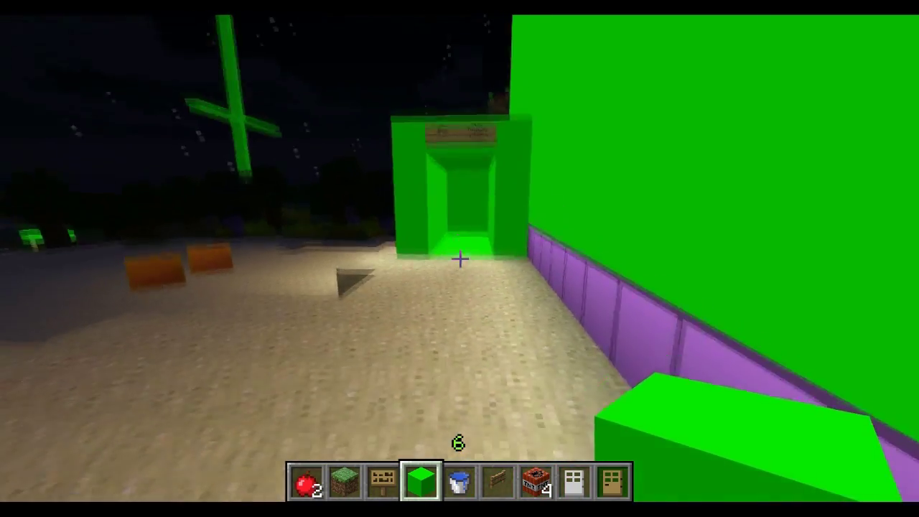
{"action": "key", "text": "w"}
{"action": "key", "text": "space"}
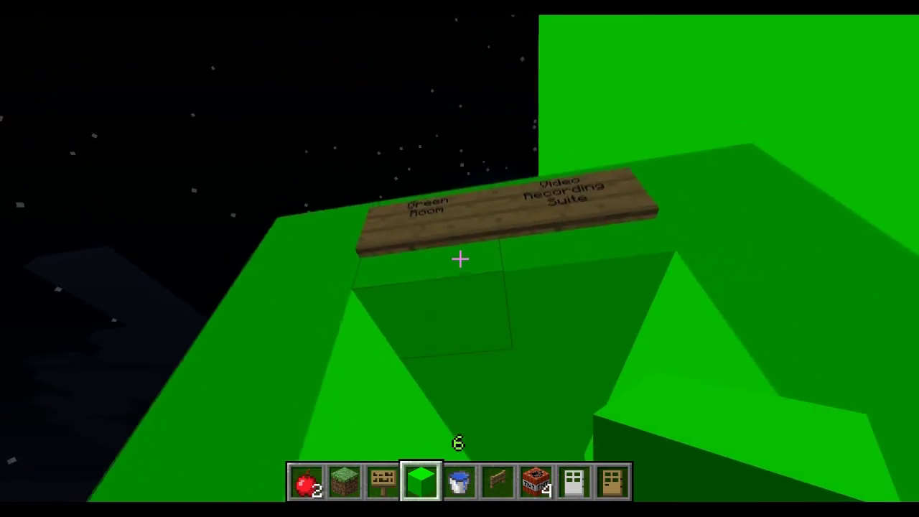
{"action": "key", "text": "s"}
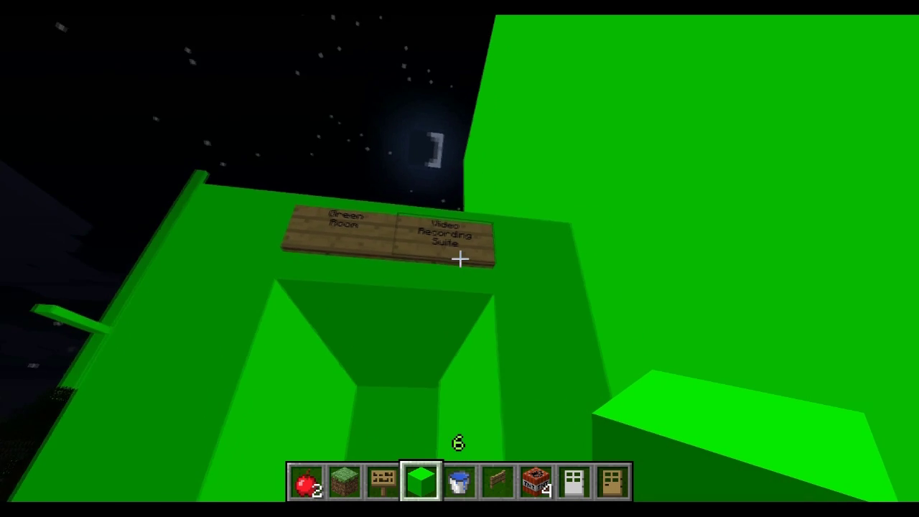
Step: Descend through the green doorway and follow the corridor into the large all-green room
{"action": "key", "text": "shift"}
{"action": "key", "text": "w"}
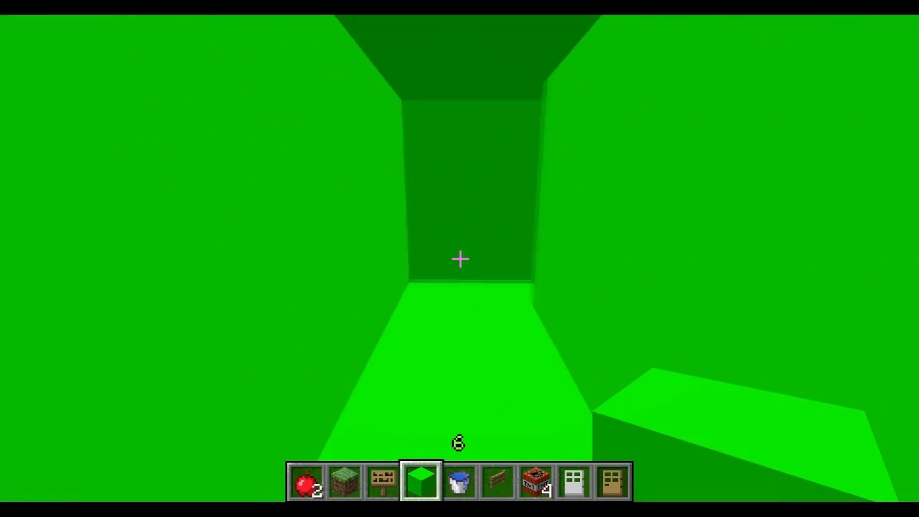
{"action": "key", "text": "w"}
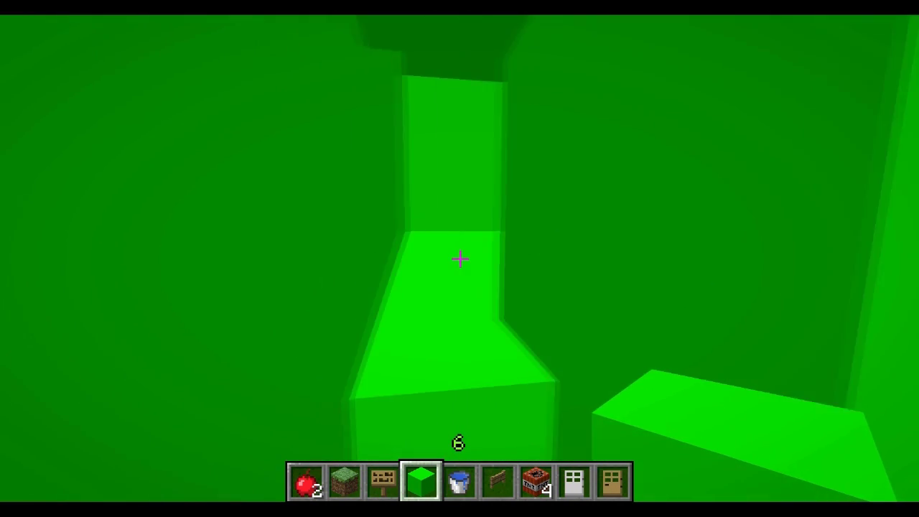
{"action": "key", "text": "w"}
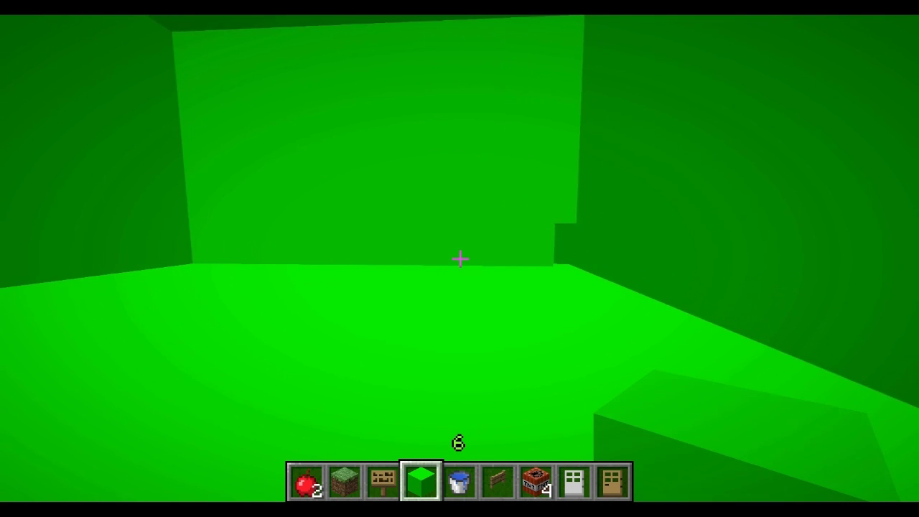
Step: Switch to the front-facing third-person camera with F5 and walk Steve around the green room
{"action": "key", "text": "F5"}
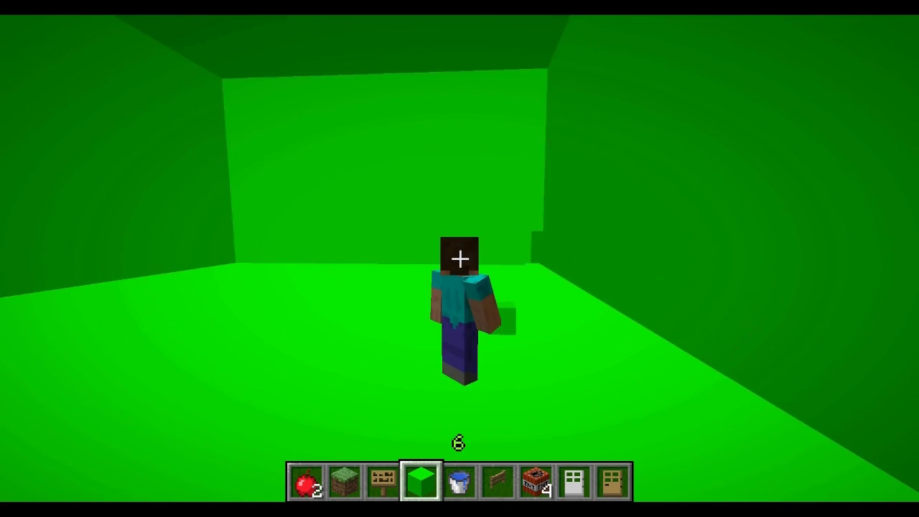
{"action": "key", "text": "F5"}
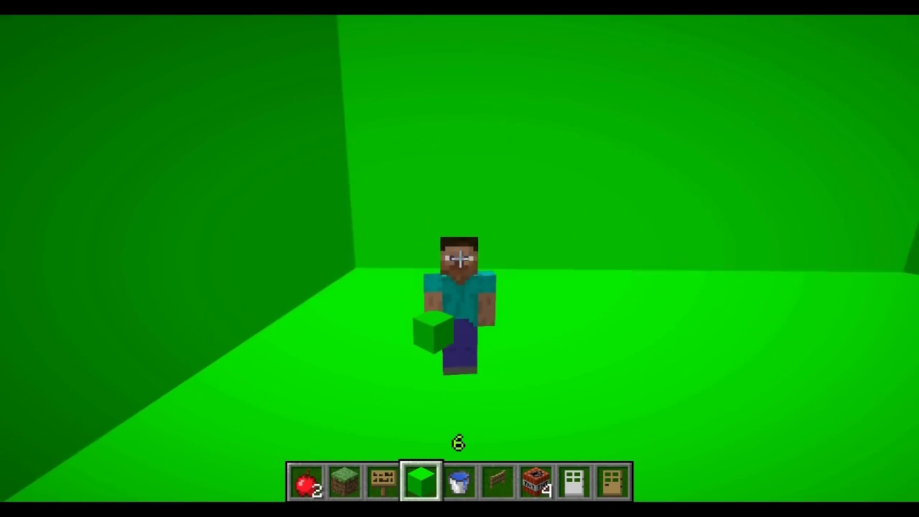
{"action": "key", "text": "w"}
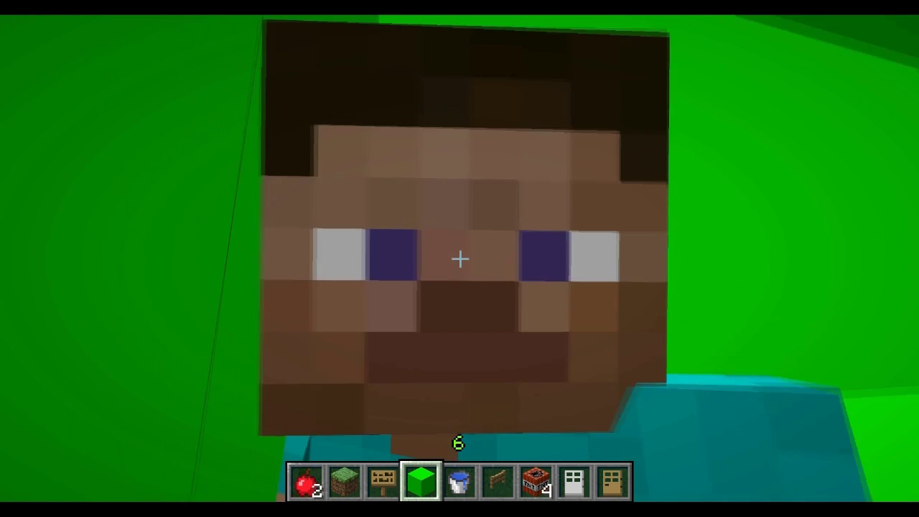
{"action": "key", "text": "s"}
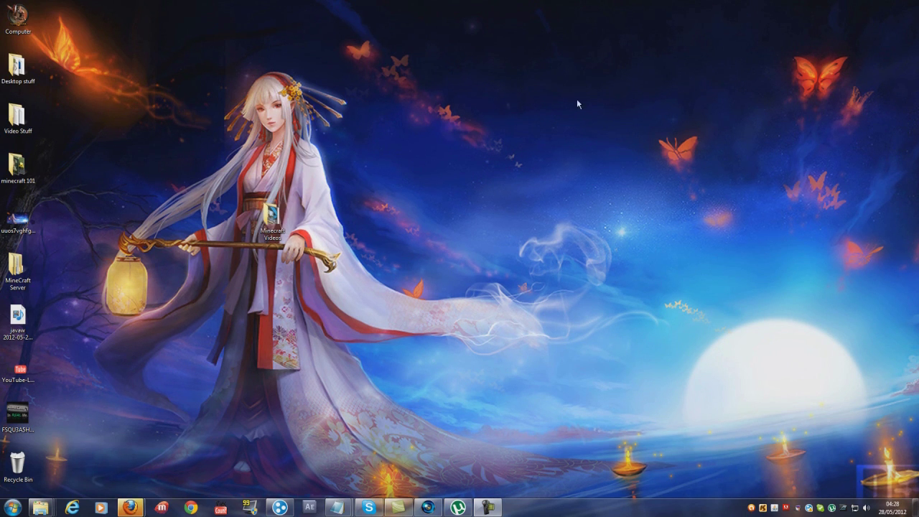
Step: Open the Minecraft Videos folder and inspect the Canon Mercedes test video and the javaw recording
{"action": "left_click_drag", "start_coordinate": [219, 186], "coordinate": [388, 298]}
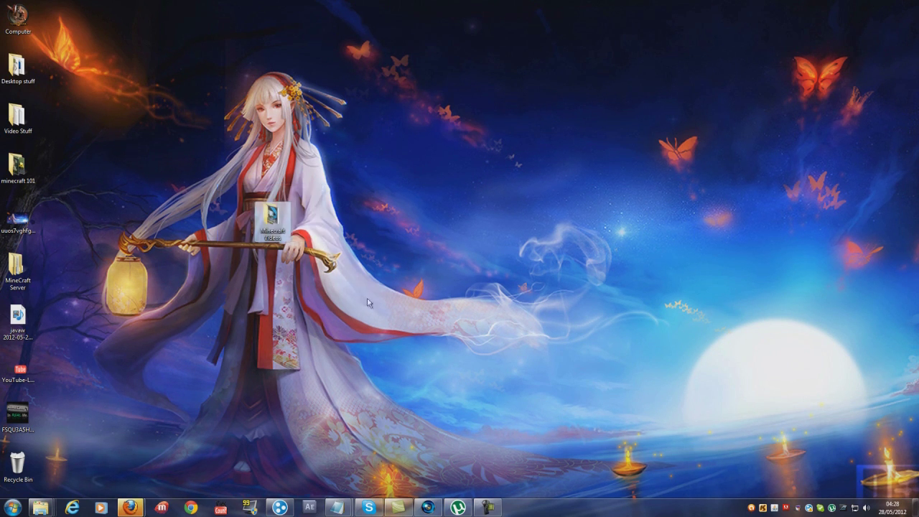
{"action": "double_click", "coordinate": [277, 219]}
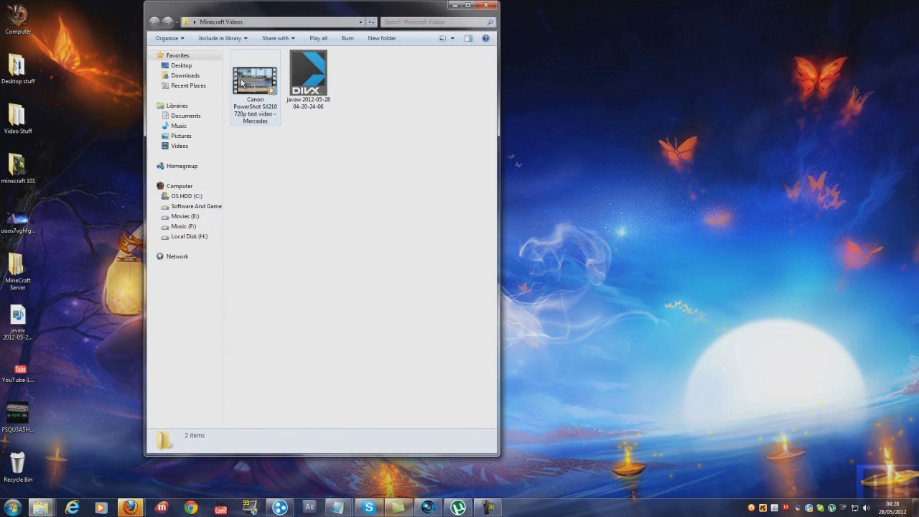
{"action": "left_click", "coordinate": [247, 108]}
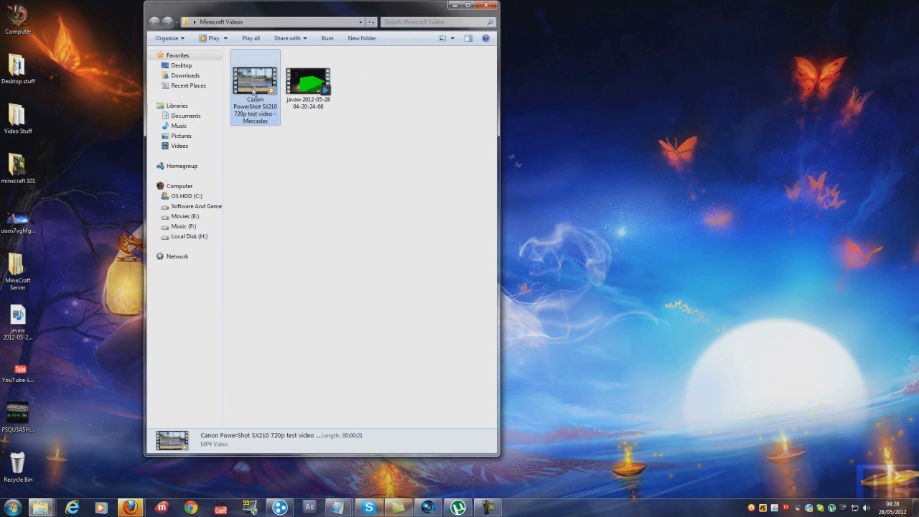
{"action": "right_click", "coordinate": [271, 87]}
{"action": "key", "text": "Escape"}
{"action": "left_click", "coordinate": [302, 101]}
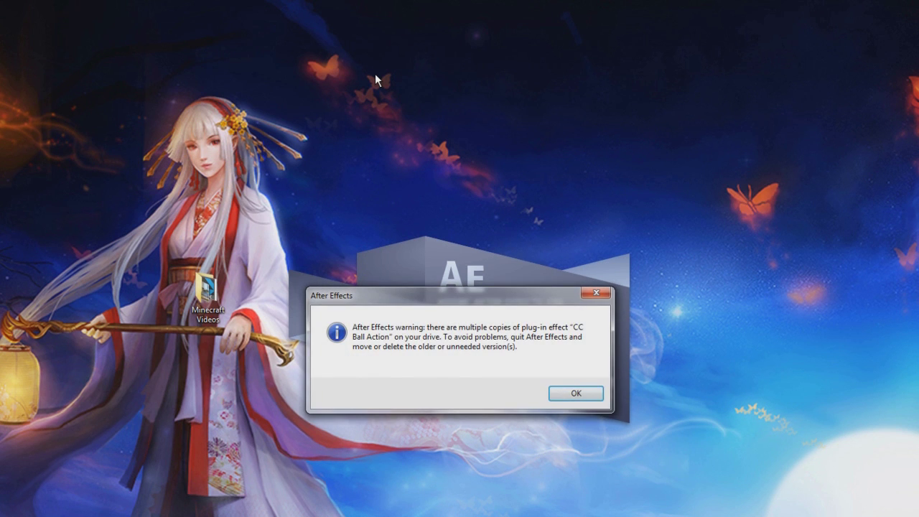
Step: Dismiss every duplicate 'CC Ball Action' plug-in warning in After Effects
{"action": "left_click", "coordinate": [576, 393]}
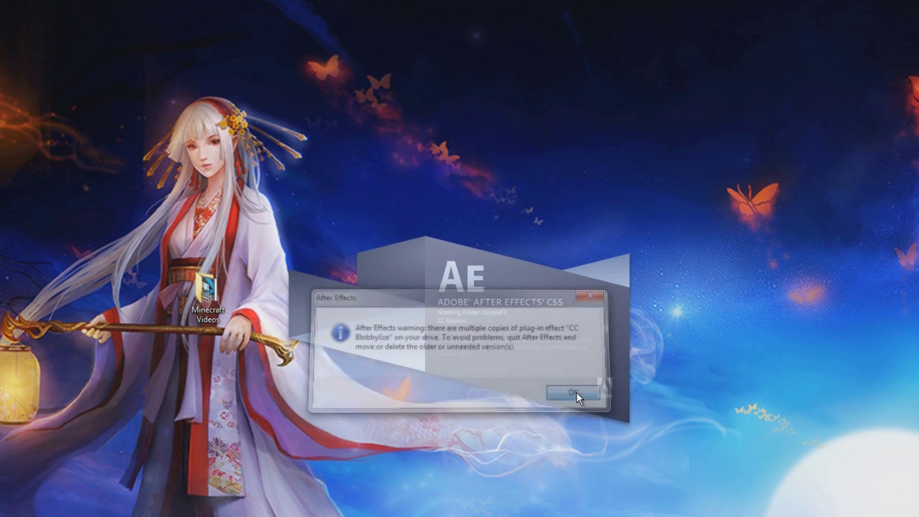
{"action": "left_click", "coordinate": [577, 393]}
{"action": "left_click", "coordinate": [576, 392]}
{"action": "left_click", "coordinate": [577, 393]}
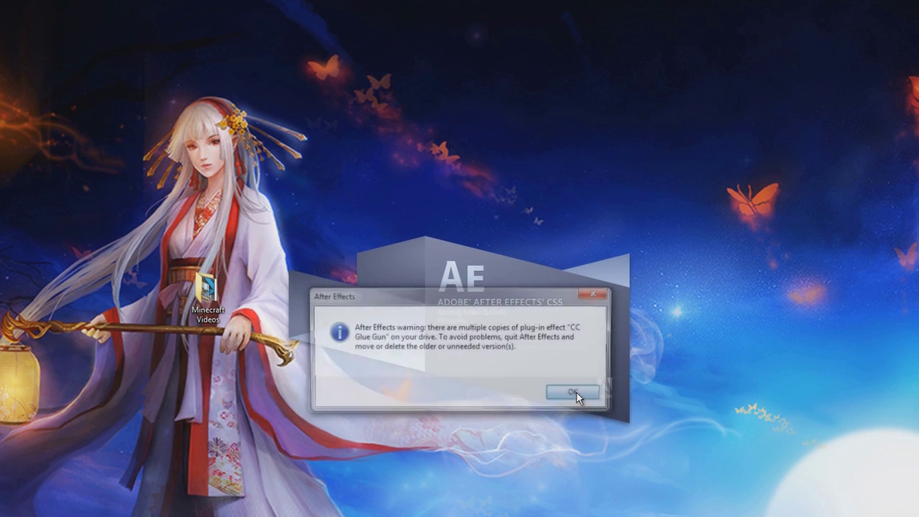
{"action": "left_click", "coordinate": [577, 393]}
{"action": "left_click", "coordinate": [576, 393]}
{"action": "left_click", "coordinate": [577, 393]}
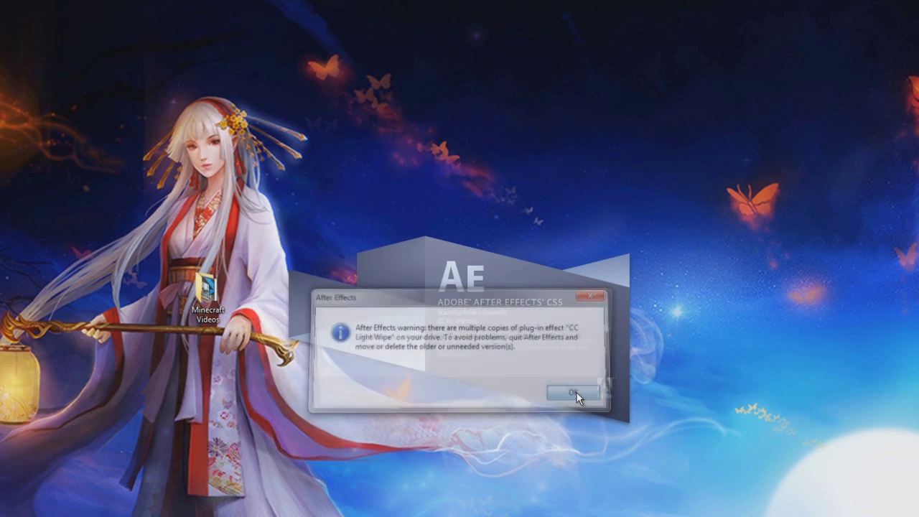
{"action": "left_click", "coordinate": [576, 393]}
{"action": "left_click", "coordinate": [576, 392]}
{"action": "left_click", "coordinate": [577, 392]}
{"action": "left_click", "coordinate": [576, 393]}
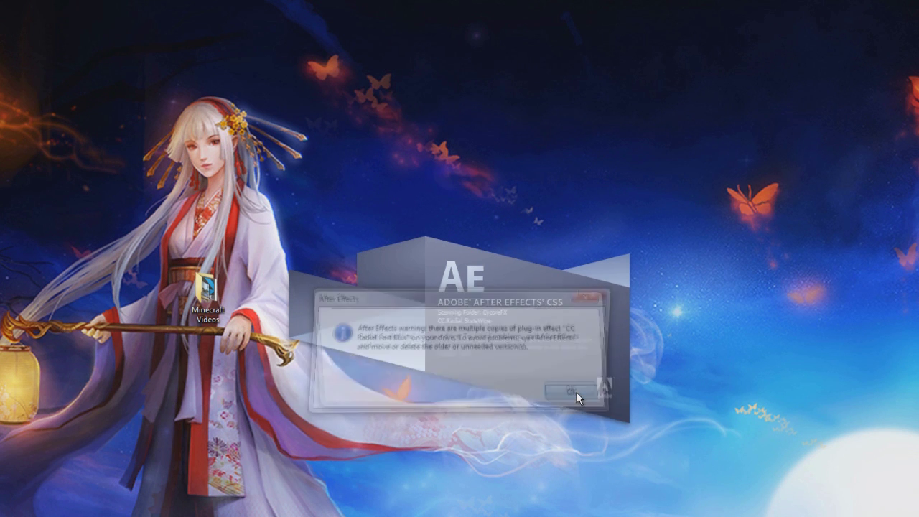
{"action": "left_click", "coordinate": [576, 393]}
{"action": "left_click", "coordinate": [577, 392]}
{"action": "left_click", "coordinate": [576, 393]}
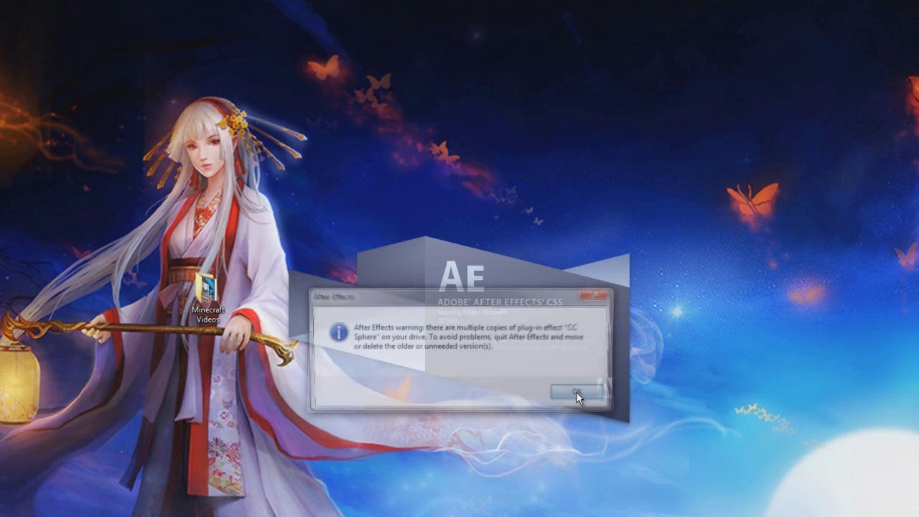
{"action": "left_click", "coordinate": [577, 392]}
{"action": "left_click", "coordinate": [577, 392]}
{"action": "left_click", "coordinate": [576, 393]}
{"action": "left_click", "coordinate": [576, 392]}
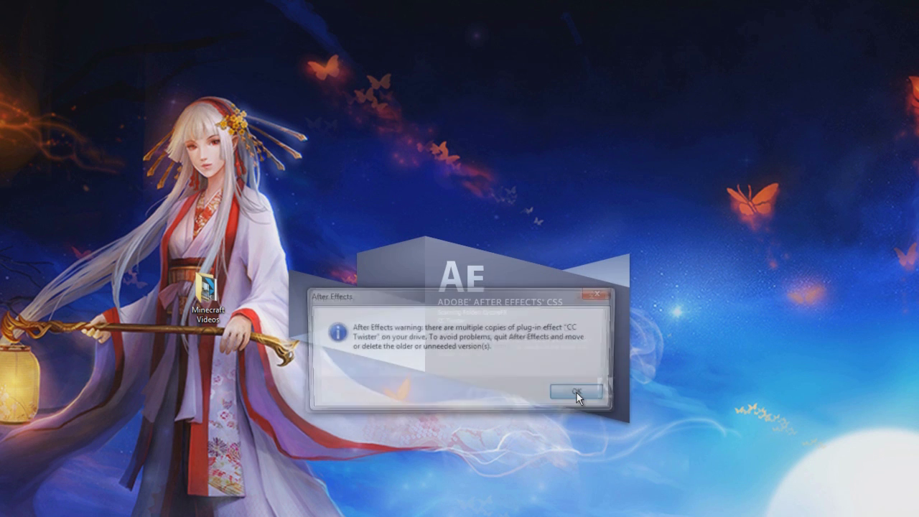
{"action": "left_click", "coordinate": [577, 393]}
{"action": "left_click", "coordinate": [577, 393]}
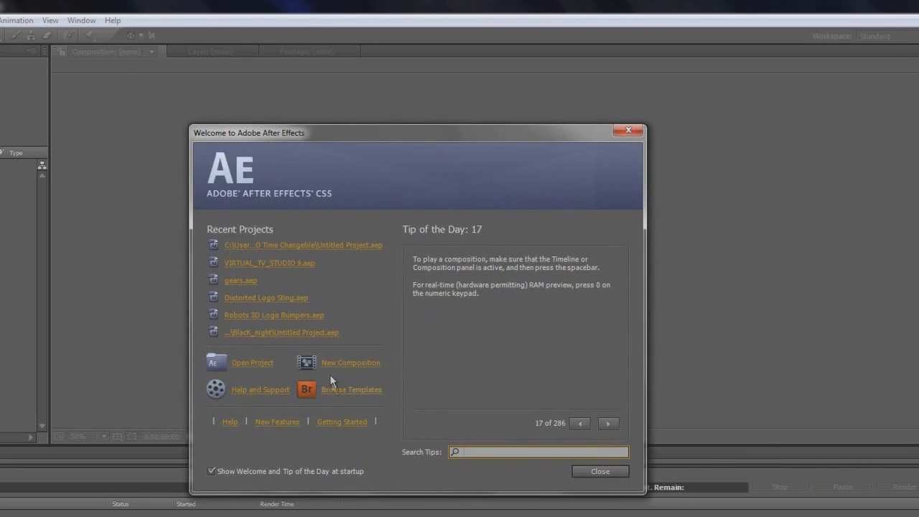
Step: Create Comp 1 at 1280×720, 29.97 fps, then minimize After Effects
{"action": "left_click", "coordinate": [388, 387]}
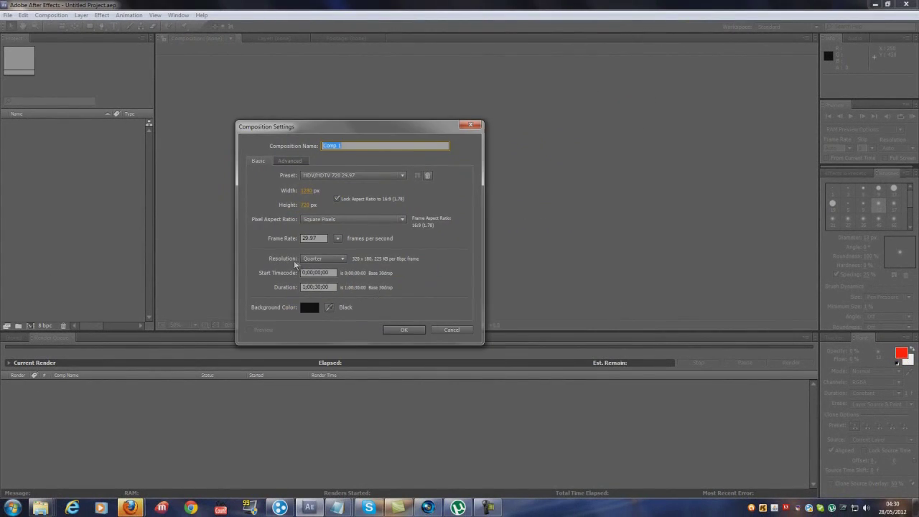
{"action": "left_click", "coordinate": [344, 177]}
{"action": "left_click", "coordinate": [340, 161]}
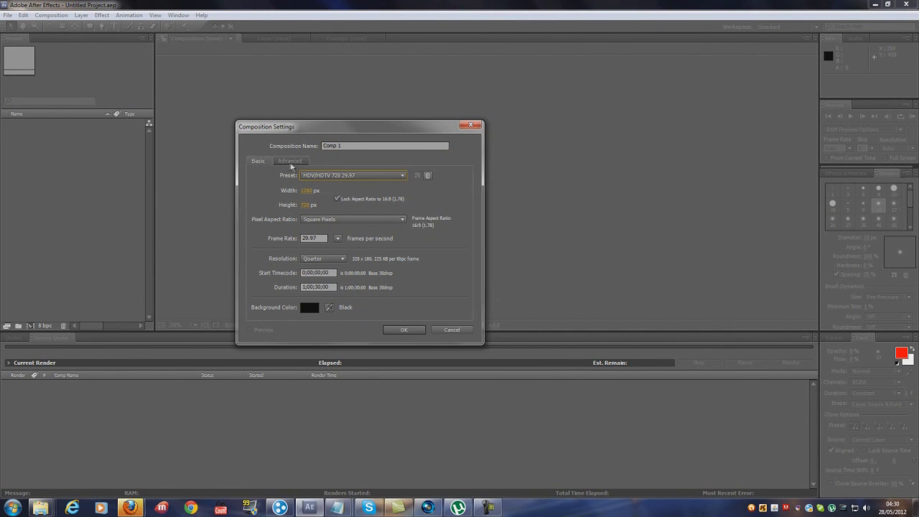
{"action": "left_click", "coordinate": [290, 161]}
{"action": "left_click", "coordinate": [257, 160]}
{"action": "left_click", "coordinate": [396, 332]}
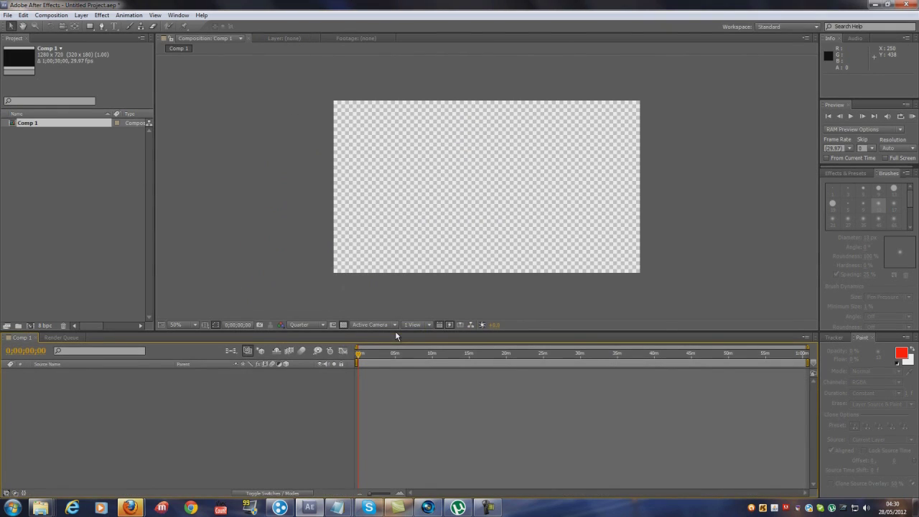
{"action": "left_click", "coordinate": [45, 123]}
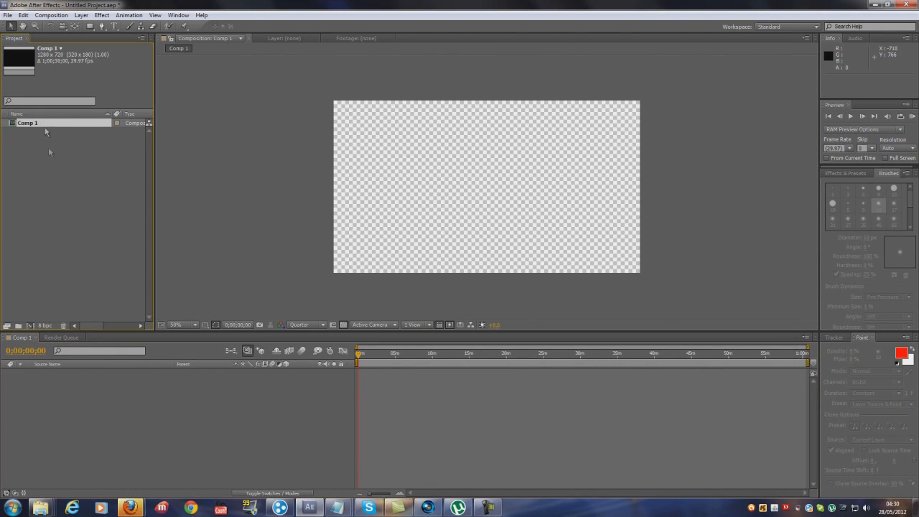
{"action": "left_click", "coordinate": [873, 5]}
{"action": "double_click", "coordinate": [274, 228]}
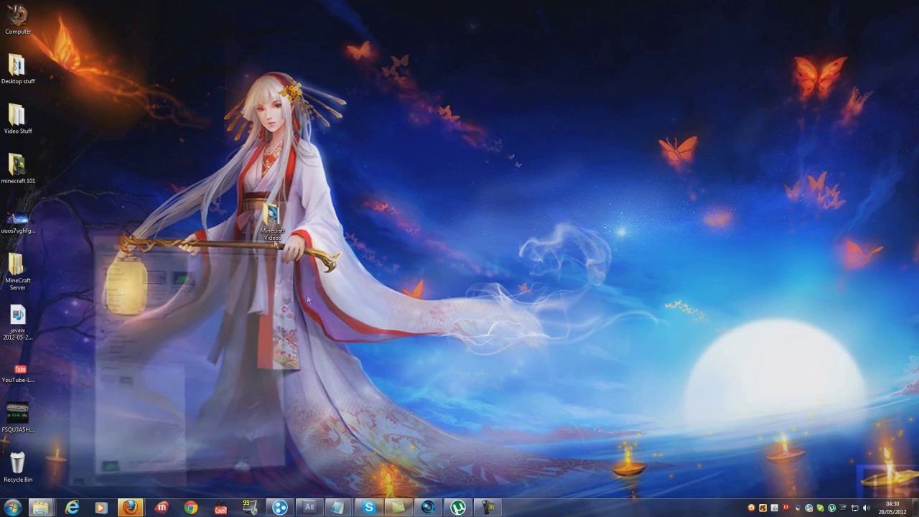
{"action": "left_click", "coordinate": [470, 11]}
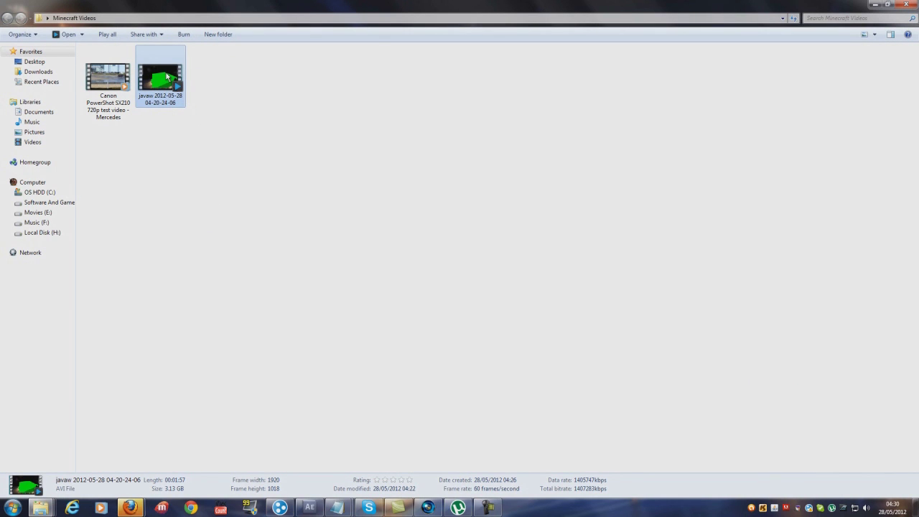
{"action": "left_click_drag", "start_coordinate": [167, 76], "coordinate": [265, 414]}
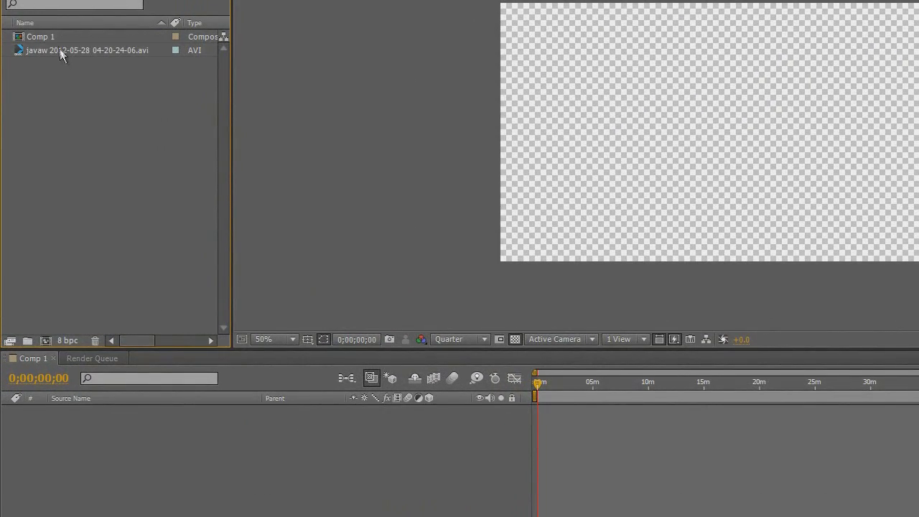
{"action": "left_click_drag", "start_coordinate": [59, 49], "coordinate": [77, 474]}
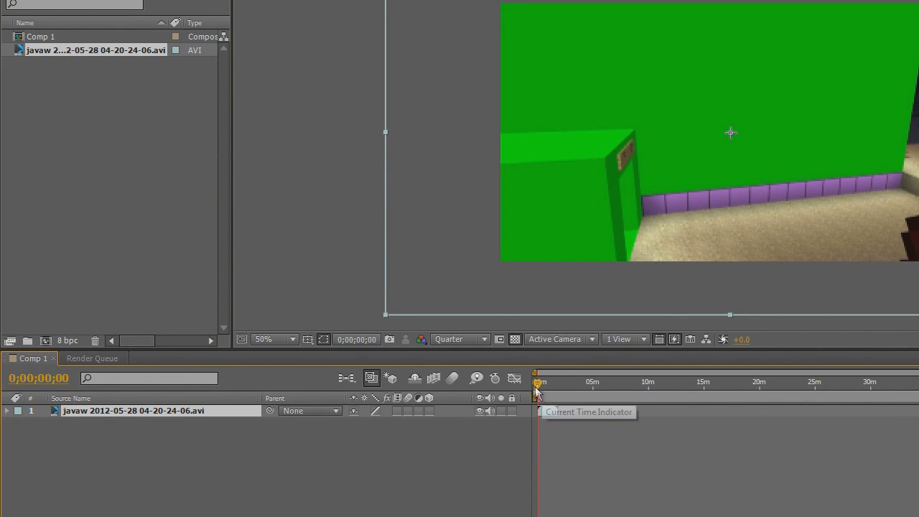
Step: Split the javaw layer at 0;01;05;28 where Steve appears and select the earlier piece
{"action": "left_click_drag", "start_coordinate": [534, 391], "coordinate": [547, 389]}
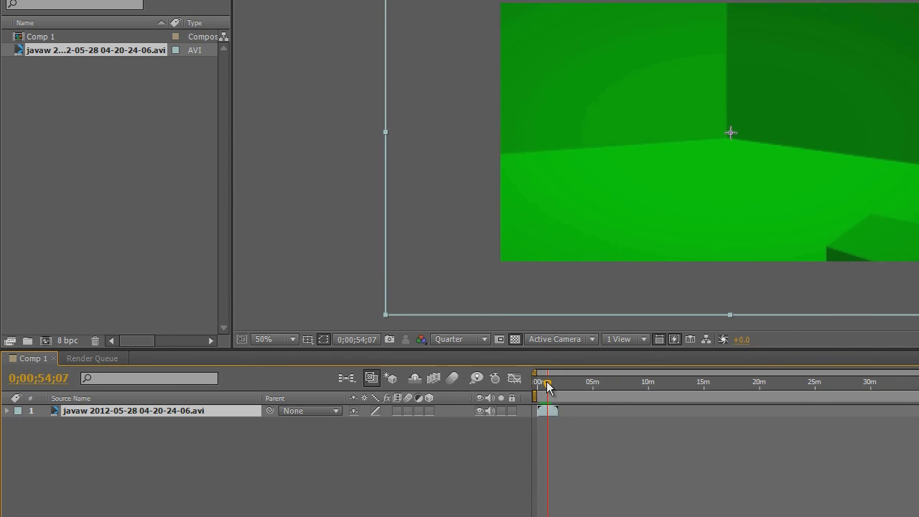
{"action": "left_click_drag", "start_coordinate": [544, 385], "coordinate": [549, 387]}
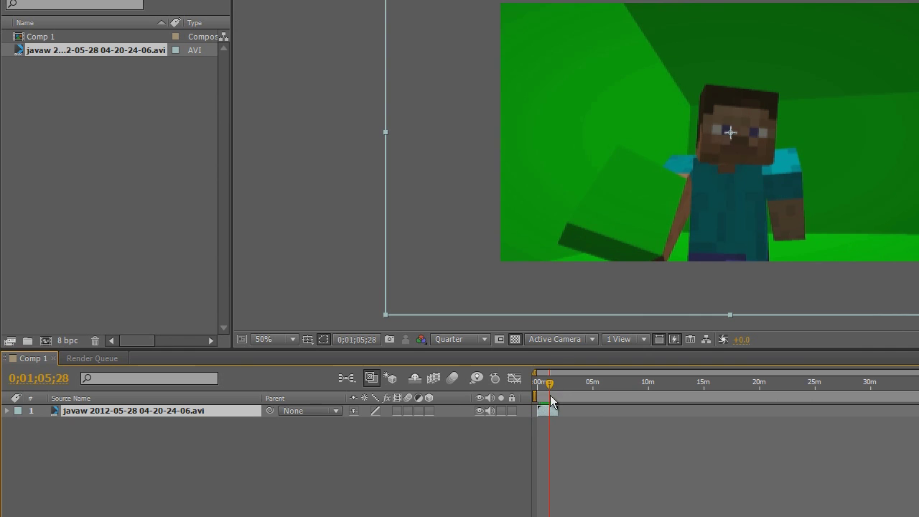
{"action": "left_click", "coordinate": [35, 0]}
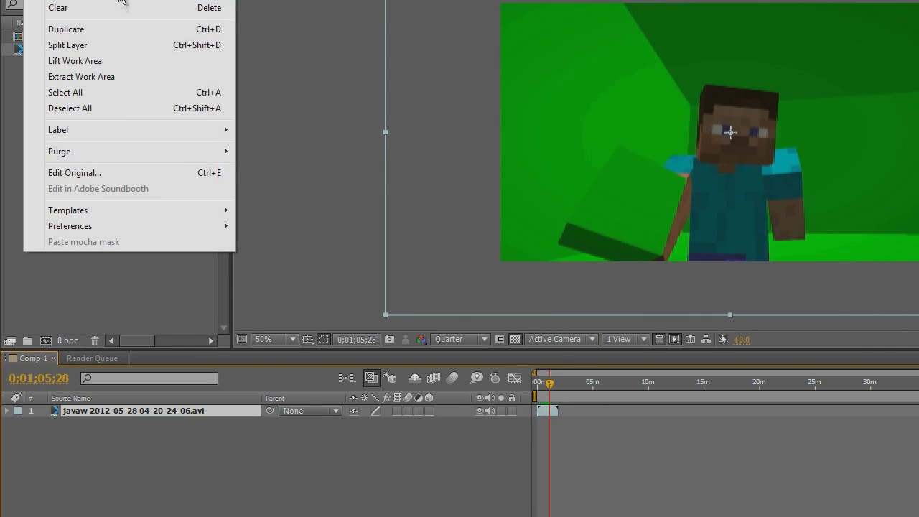
{"action": "left_click", "coordinate": [109, 45]}
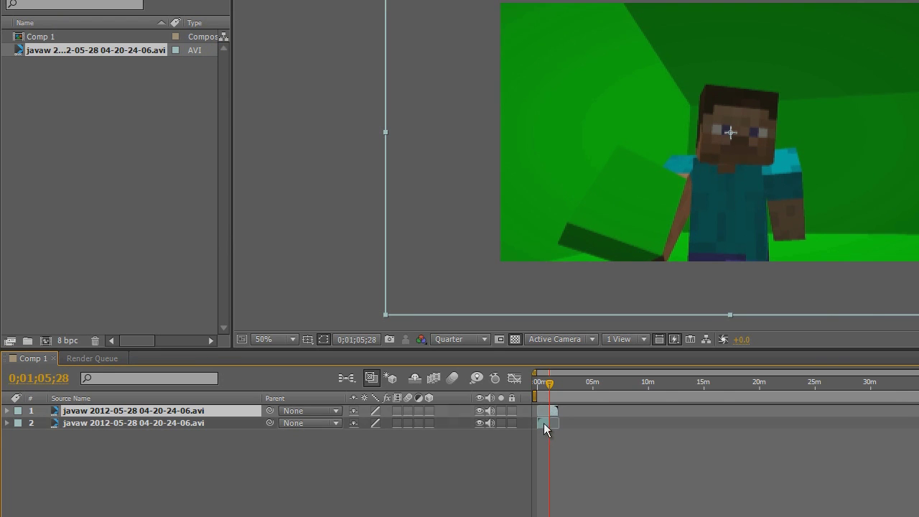
{"action": "left_click", "coordinate": [543, 422]}
Step: Delete the earlier footage piece, then undo a time shift of the remaining layer
{"action": "key", "text": "Delete"}
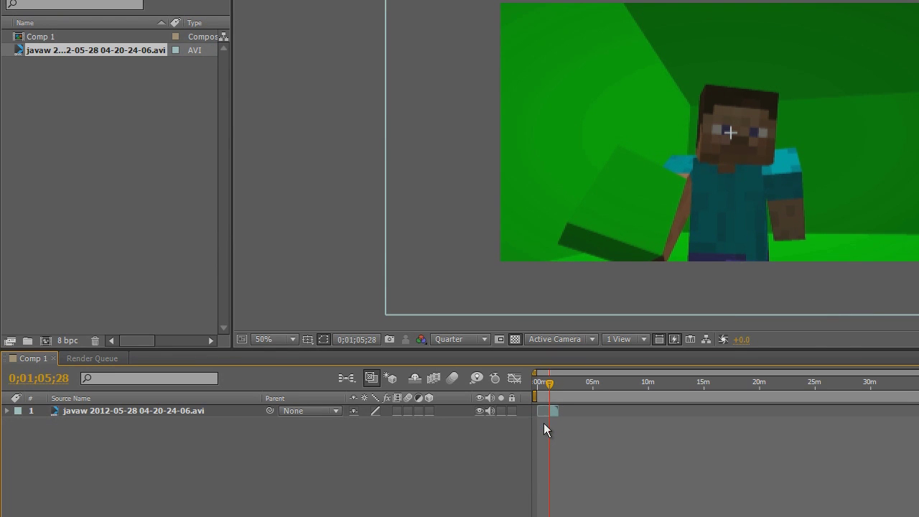
{"action": "left_click_drag", "start_coordinate": [553, 410], "coordinate": [498, 422]}
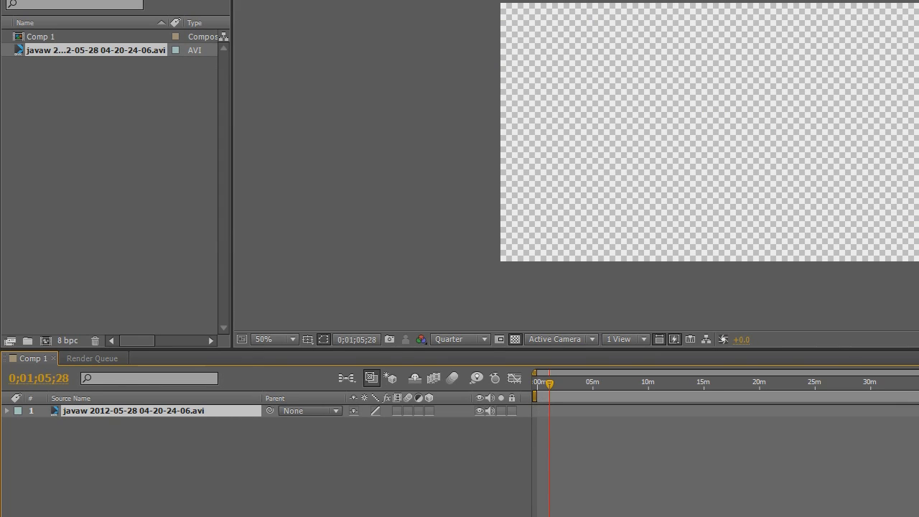
{"action": "key", "text": "alt+e"}
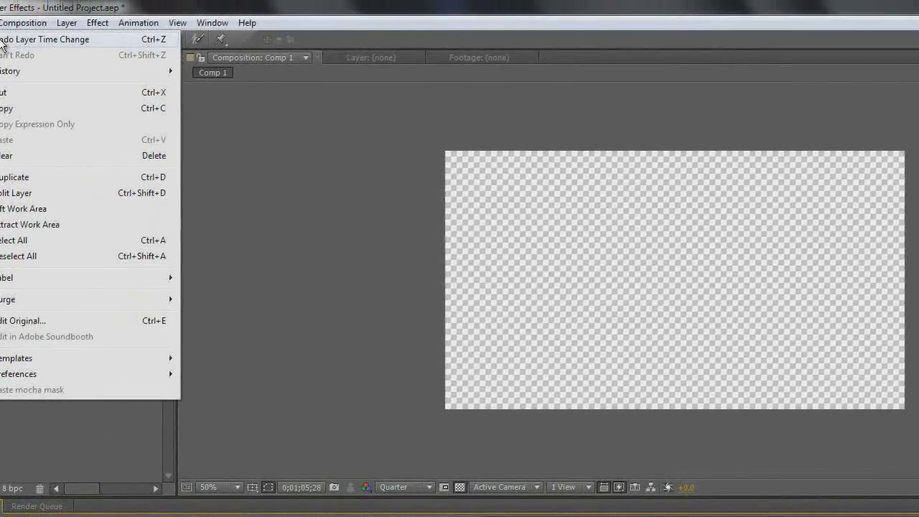
{"action": "key", "text": "ctrl+z"}
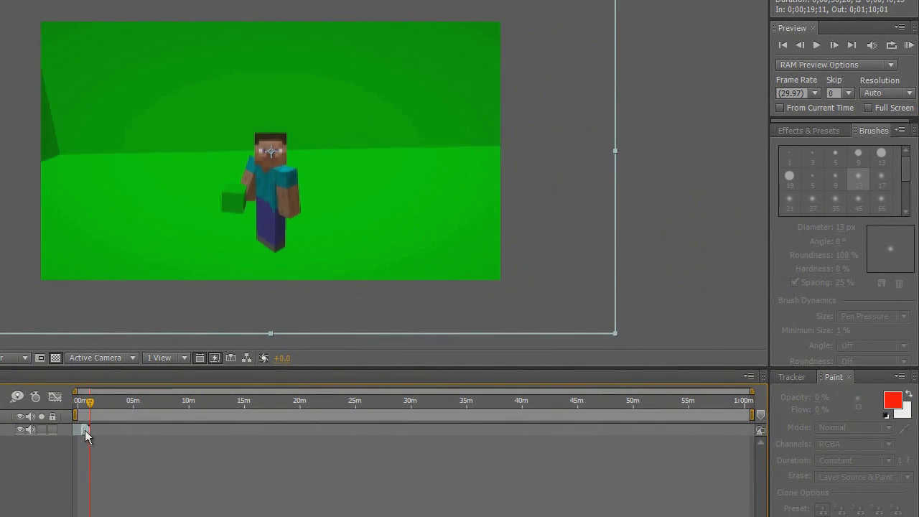
Step: Slide the footage layer's timing, preview Comp 1, and select the short layer
{"action": "left_click_drag", "start_coordinate": [85, 430], "coordinate": [69, 408]}
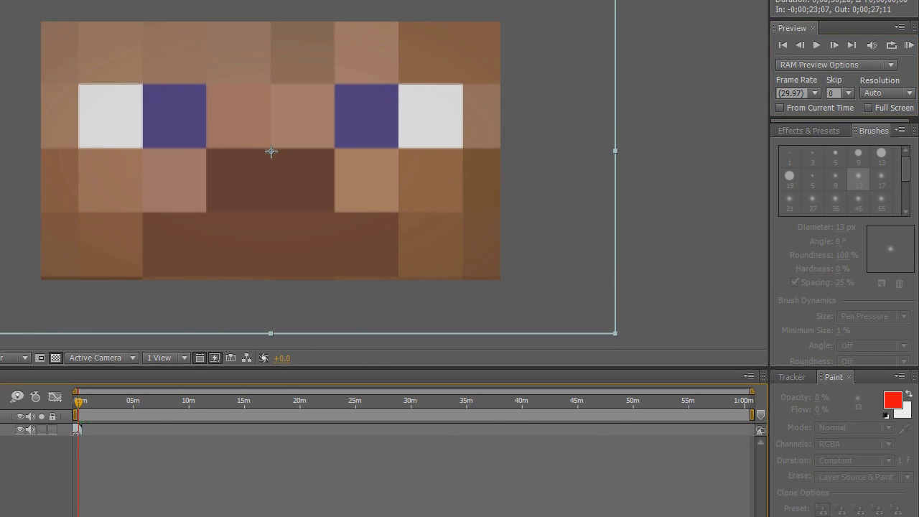
{"action": "left_click_drag", "start_coordinate": [82, 424], "coordinate": [62, 404]}
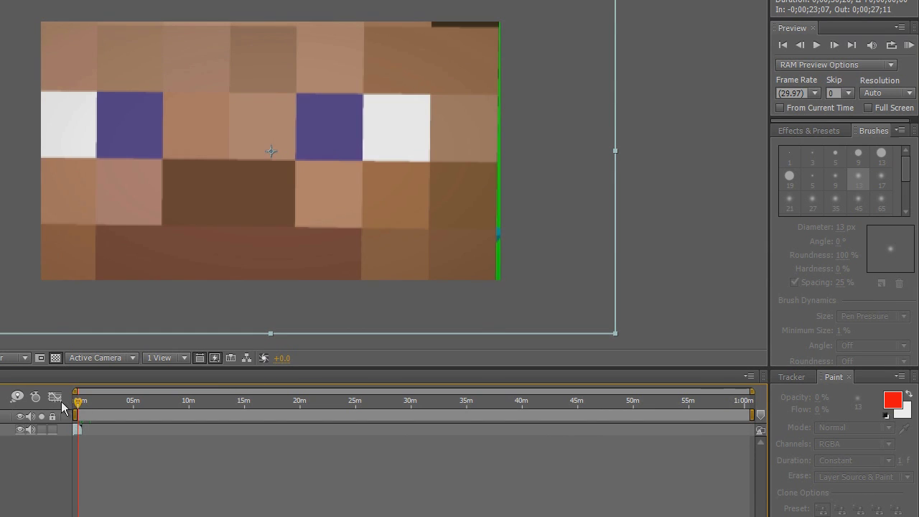
{"action": "left_click", "coordinate": [816, 44]}
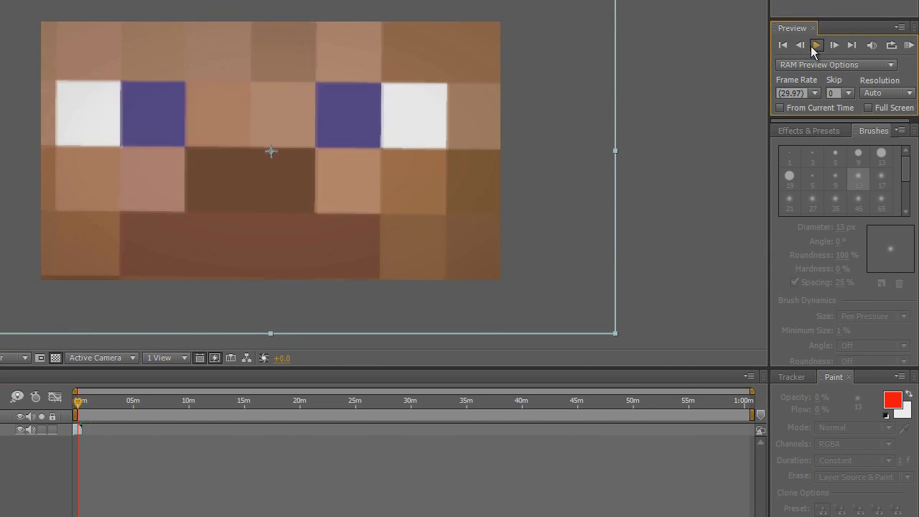
{"action": "left_click", "coordinate": [816, 45]}
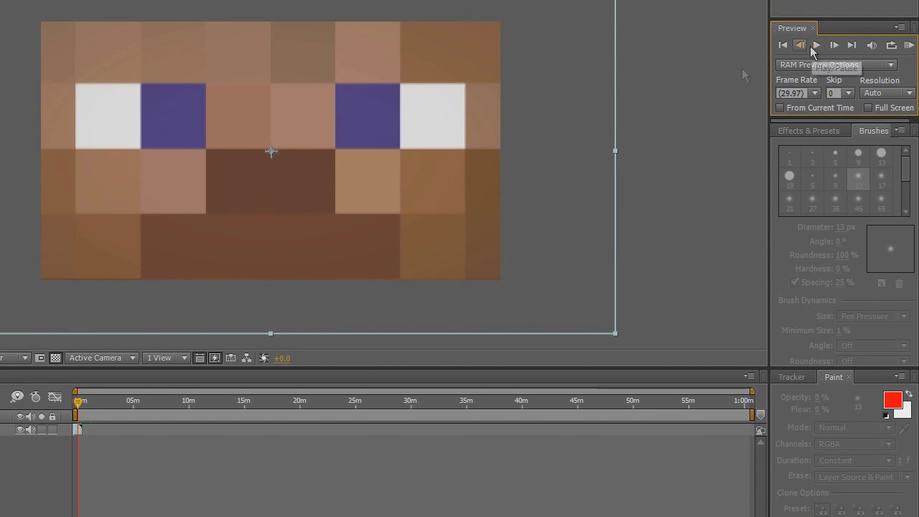
{"action": "left_click", "coordinate": [77, 431]}
Step: Replace the short layer with the full-length javaw recording from the Movies folder and preview it
{"action": "key", "text": "Delete"}
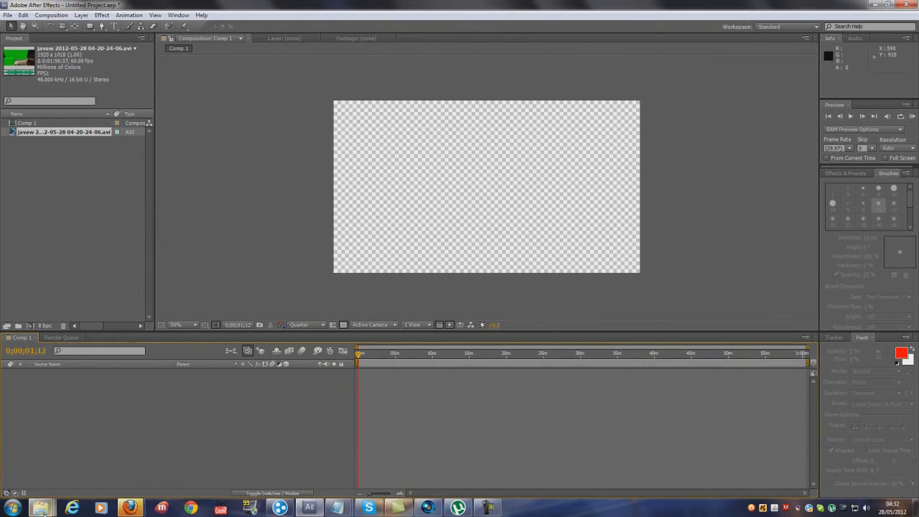
{"action": "mouse_move", "coordinate": [41, 508]}
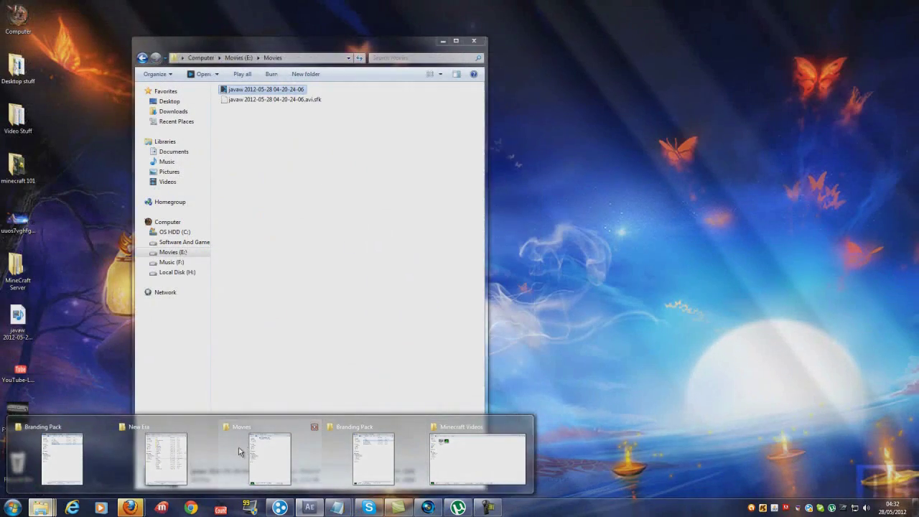
{"action": "left_click", "coordinate": [239, 450]}
{"action": "mouse_move", "coordinate": [237, 89]}
{"action": "left_mouse_down"}
{"action": "mouse_move", "coordinate": [236, 137]}
{"action": "mouse_move", "coordinate": [227, 135]}
{"action": "mouse_move", "coordinate": [249, 99]}
{"action": "left_mouse_up"}
{"action": "left_click_drag", "start_coordinate": [66, 136], "coordinate": [88, 381]}
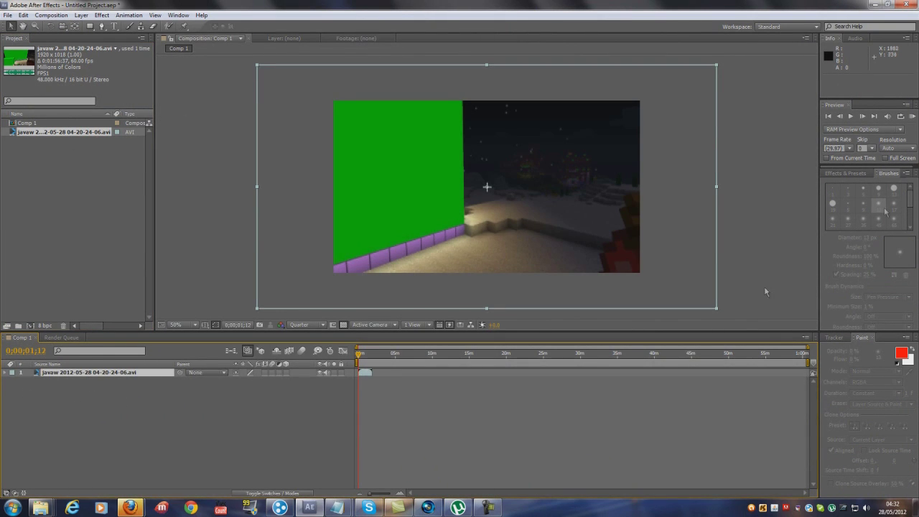
{"action": "left_click", "coordinate": [850, 117]}
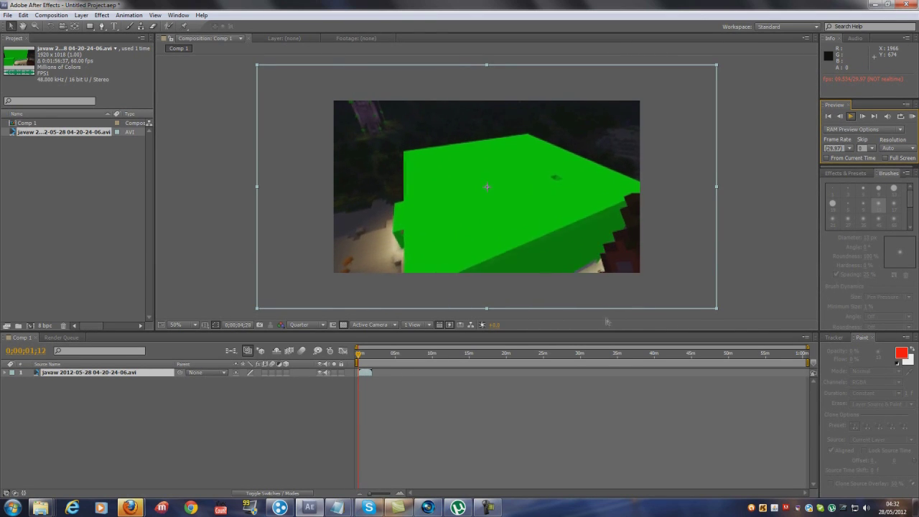
Step: Preview and scrub the javaw footage, stopping at 0;01;04;23 with Steve mid-room
{"action": "left_click", "coordinate": [851, 116]}
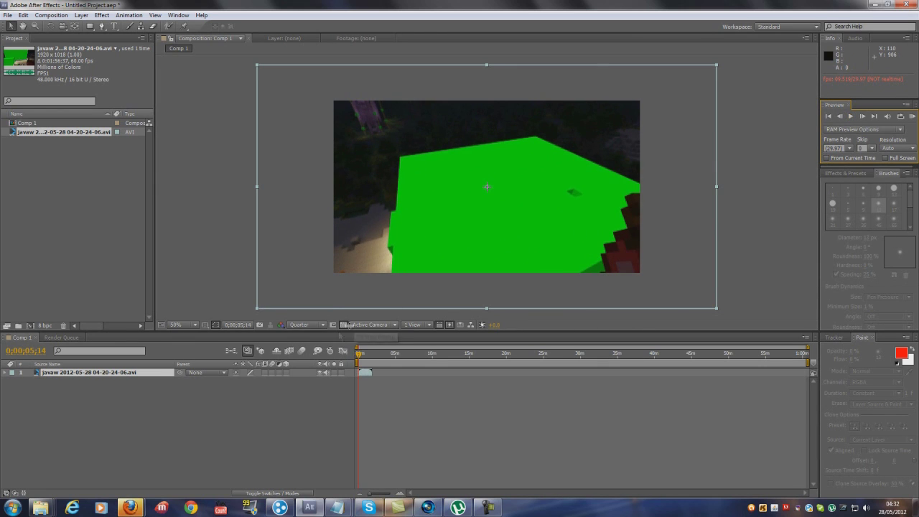
{"action": "left_click_drag", "start_coordinate": [359, 357], "coordinate": [365, 359]}
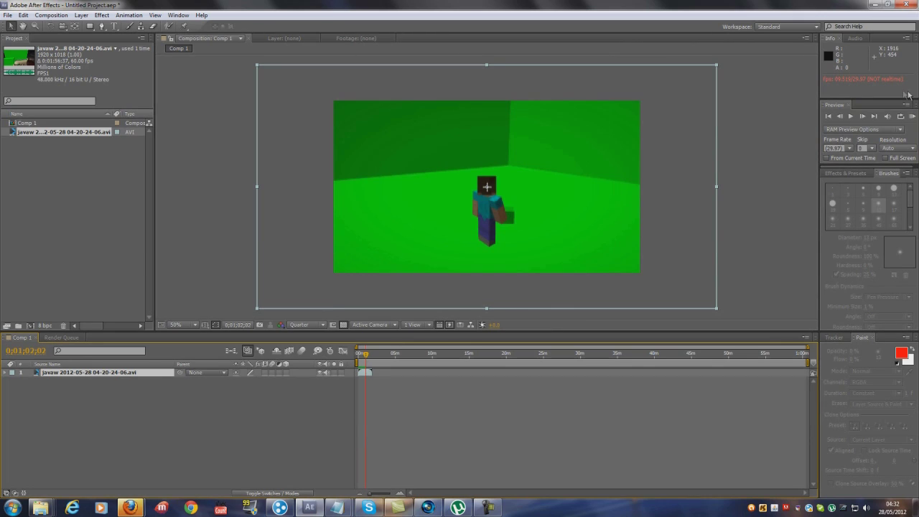
{"action": "left_click", "coordinate": [851, 117]}
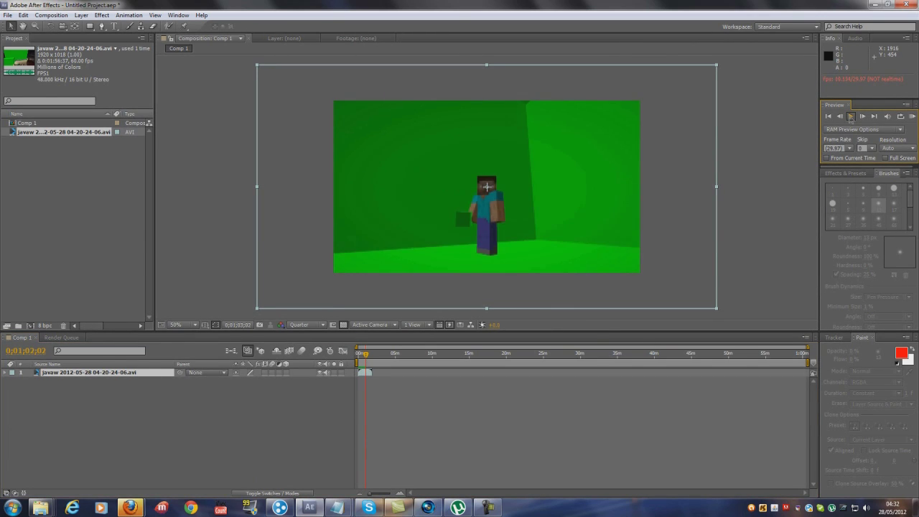
{"action": "left_click", "coordinate": [851, 117]}
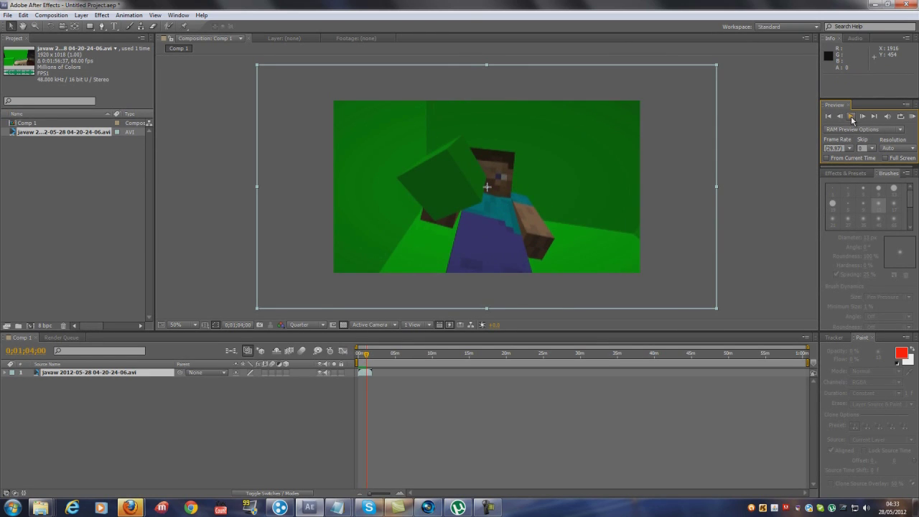
{"action": "left_click", "coordinate": [852, 117]}
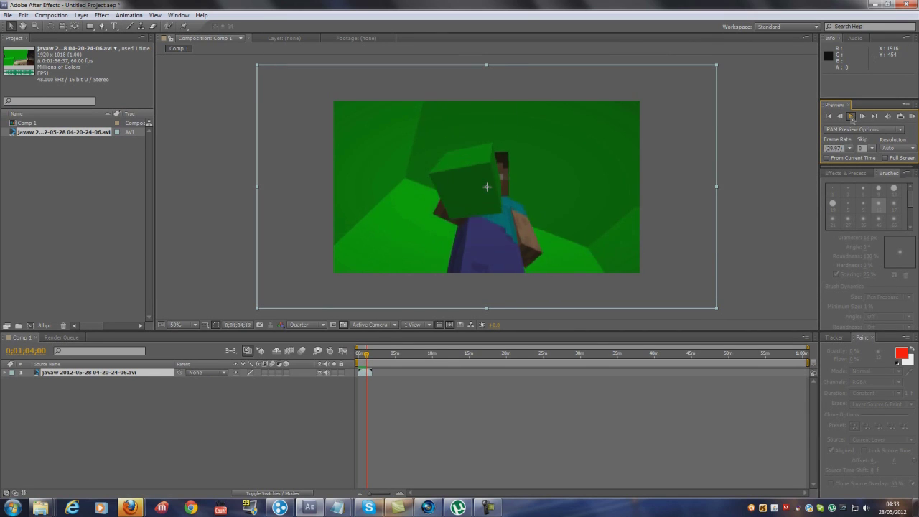
{"action": "left_click", "coordinate": [852, 117]}
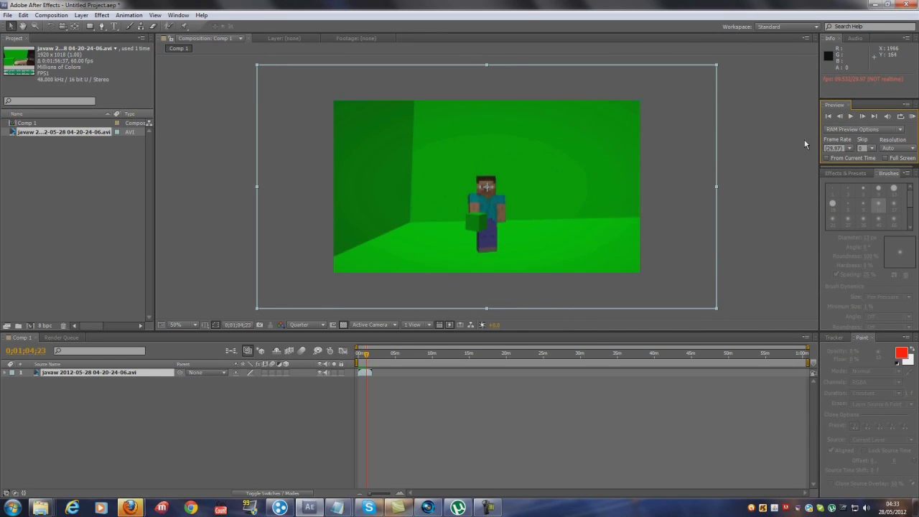
Step: Split the footage layer at the current frame and delete the earlier part
{"action": "left_click", "coordinate": [24, 15]}
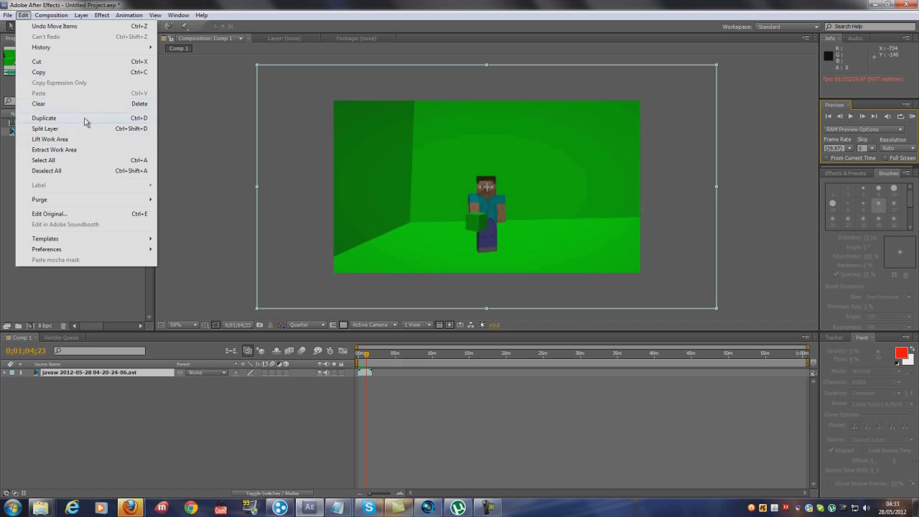
{"action": "left_click", "coordinate": [57, 129]}
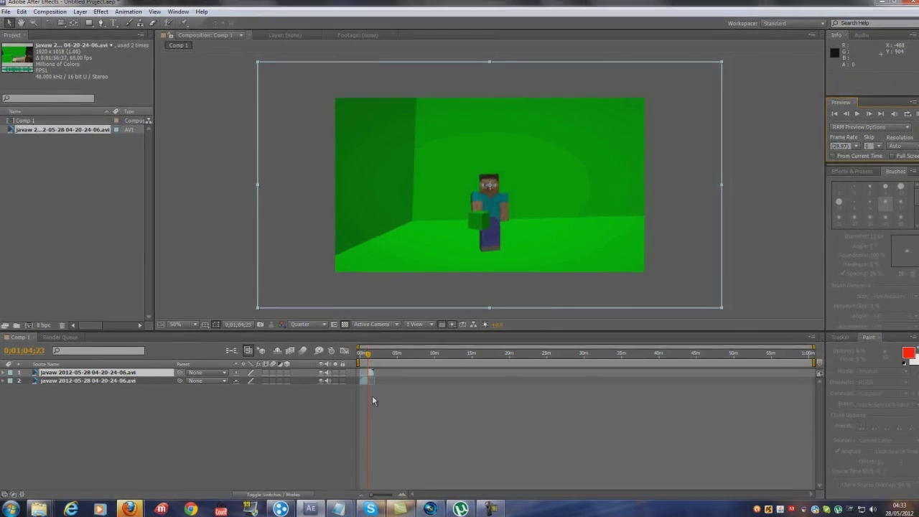
{"action": "left_click", "coordinate": [361, 380]}
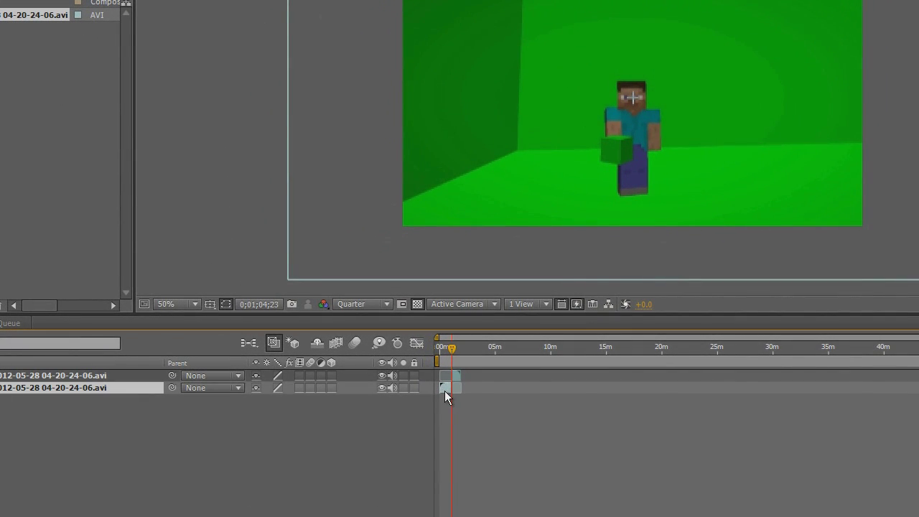
{"action": "key", "text": "Delete"}
{"action": "left_click", "coordinate": [455, 374]}
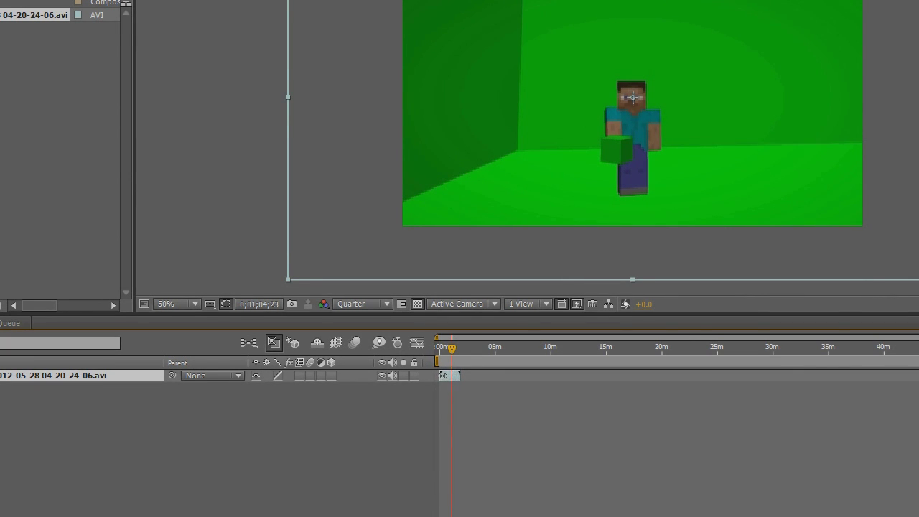
Step: At the frame where Steve stands, split the layer again and delete the later half
{"action": "mouse_move", "coordinate": [452, 347]}
{"action": "left_mouse_down"}
{"action": "mouse_move", "coordinate": [438, 345]}
{"action": "mouse_move", "coordinate": [453, 355]}
{"action": "left_mouse_up"}
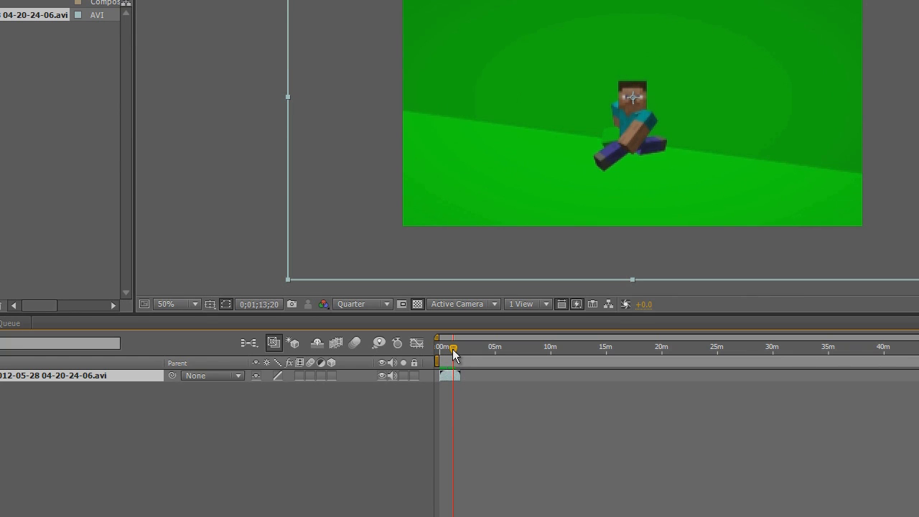
{"action": "left_click_drag", "start_coordinate": [454, 354], "coordinate": [452, 354]}
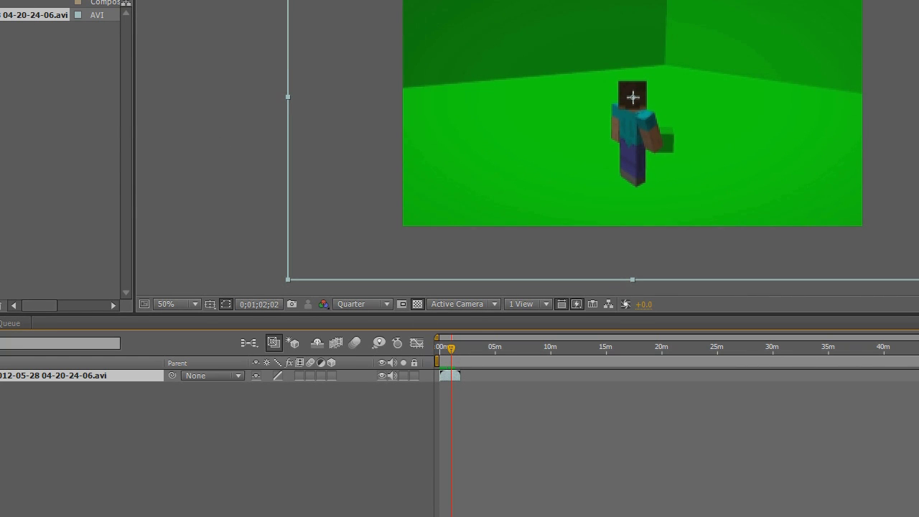
{"action": "left_click", "coordinate": [16, 2]}
{"action": "left_click", "coordinate": [18, 10]}
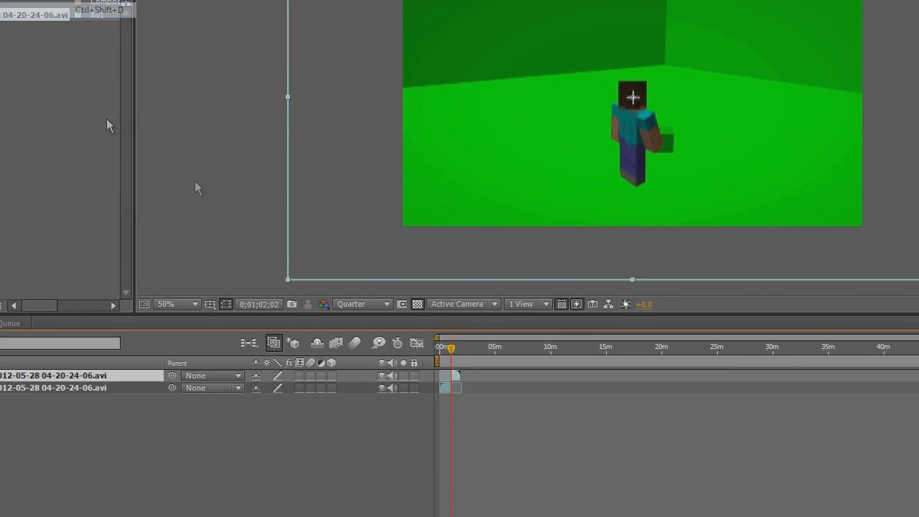
{"action": "left_click", "coordinate": [446, 389]}
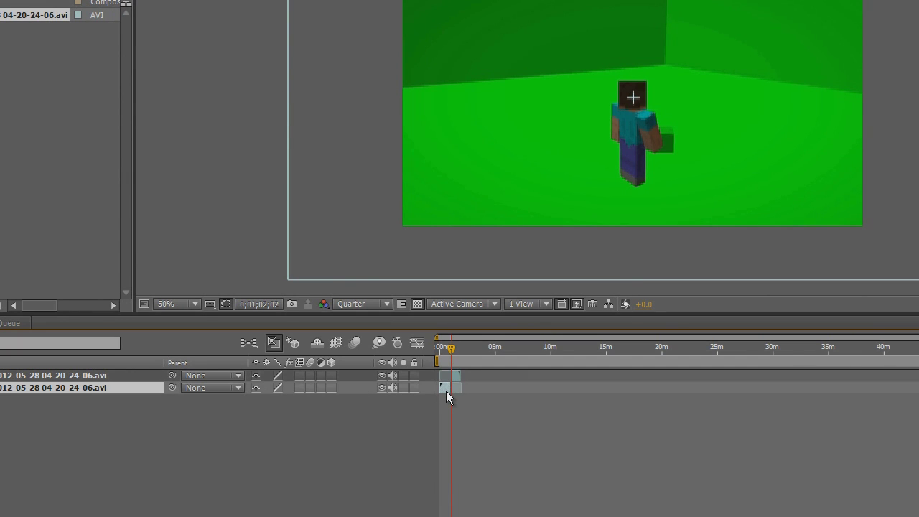
{"action": "key", "text": "Delete"}
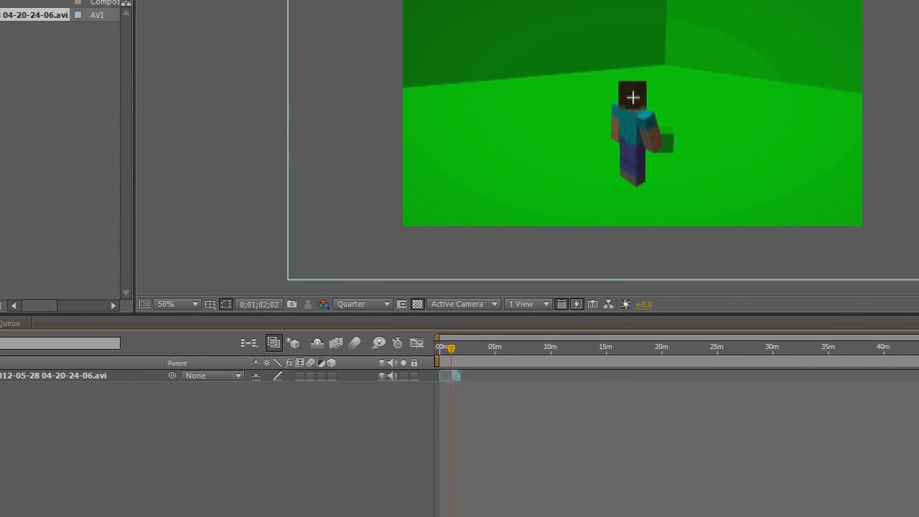
Step: Trim the remaining layer's out point, return to 0;00;00;00 and preview it
{"action": "left_click", "coordinate": [454, 377]}
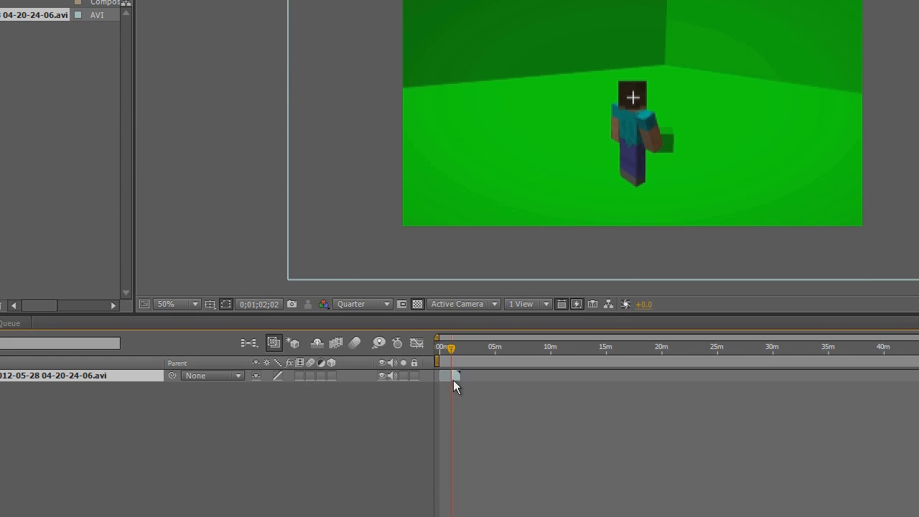
{"action": "left_click_drag", "start_coordinate": [453, 380], "coordinate": [443, 380]}
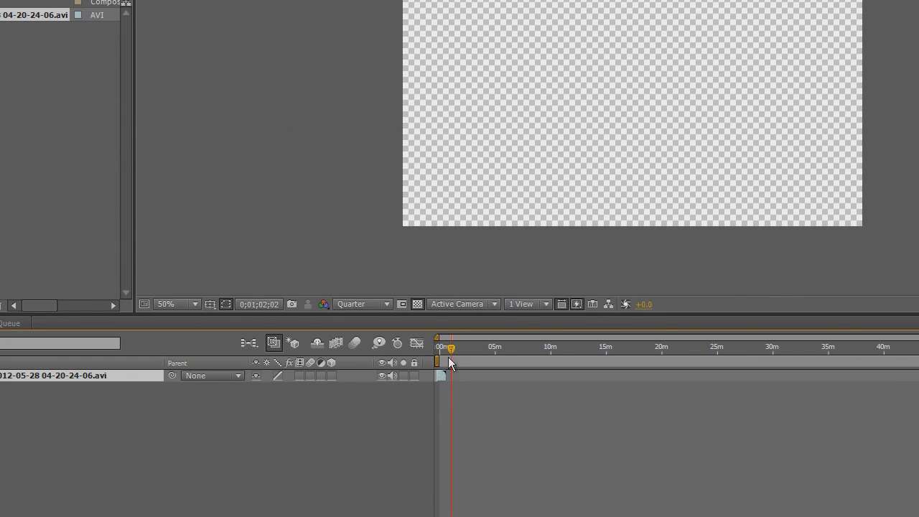
{"action": "left_click_drag", "start_coordinate": [450, 351], "coordinate": [399, 363]}
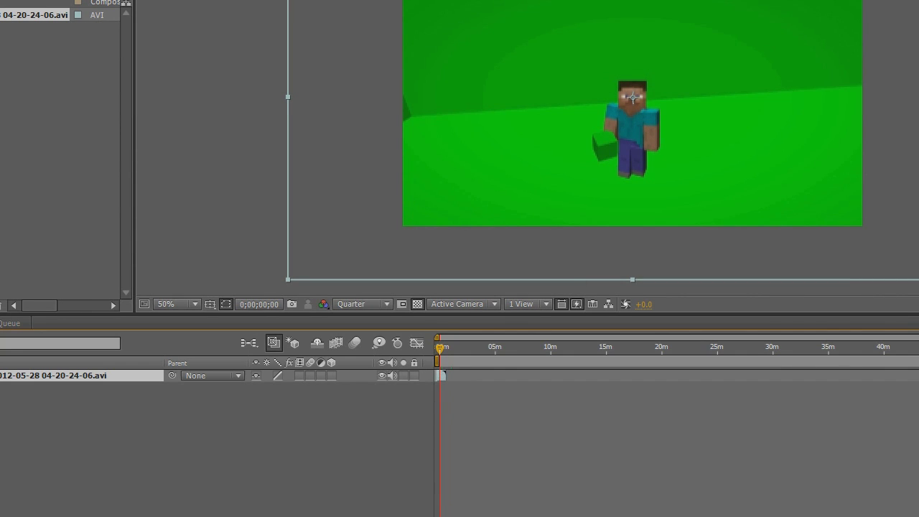
{"action": "key", "text": "space"}
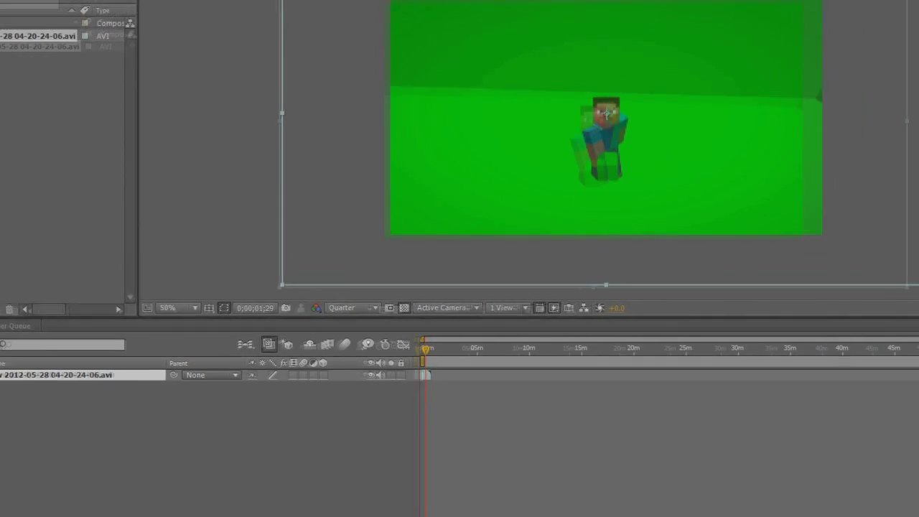
Step: Apply Effect > Keying > Keylight (1.2) to the javaw footage layer
{"action": "left_click", "coordinate": [101, 15]}
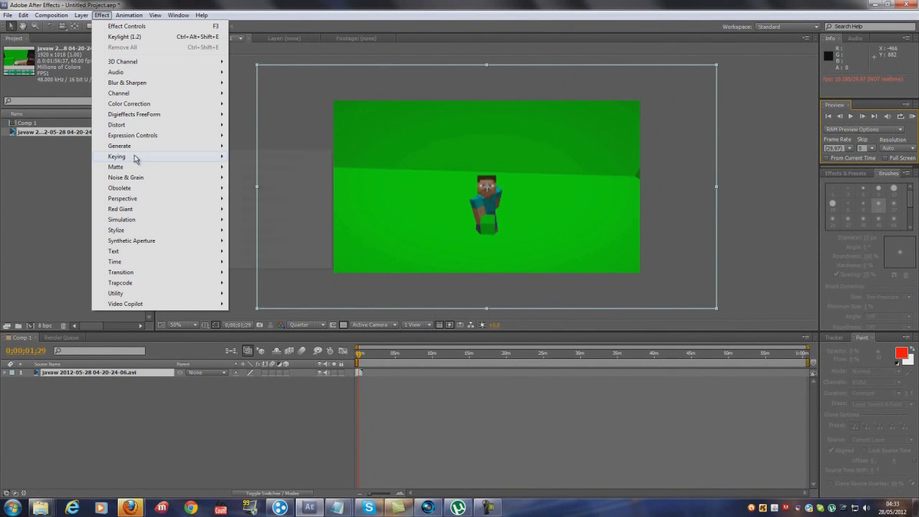
{"action": "mouse_move", "coordinate": [136, 156]}
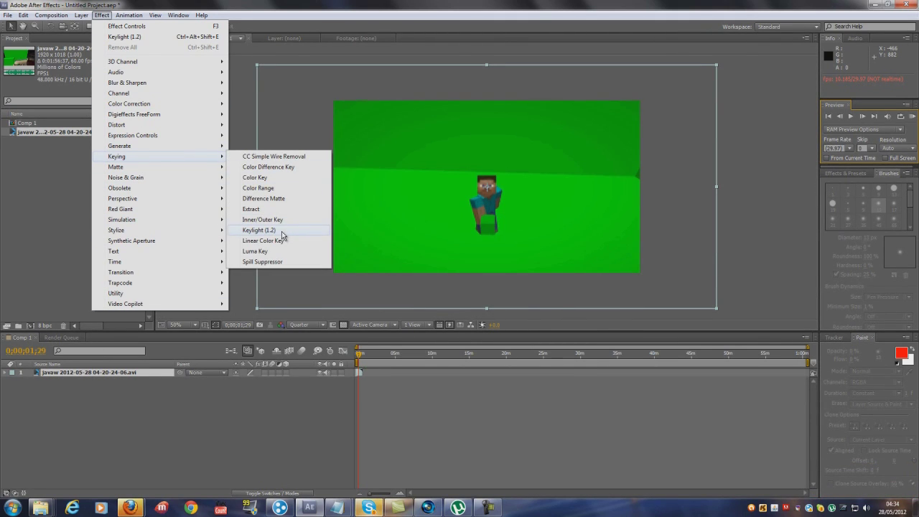
{"action": "left_click", "coordinate": [283, 235]}
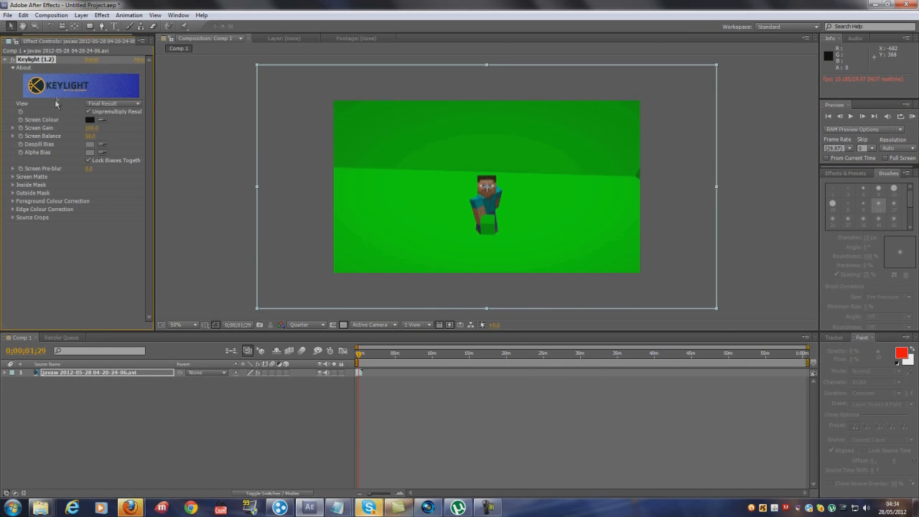
Step: Set Keylight's Screen Colour by sampling the green backdrop with the eyedropper
{"action": "left_click", "coordinate": [26, 272]}
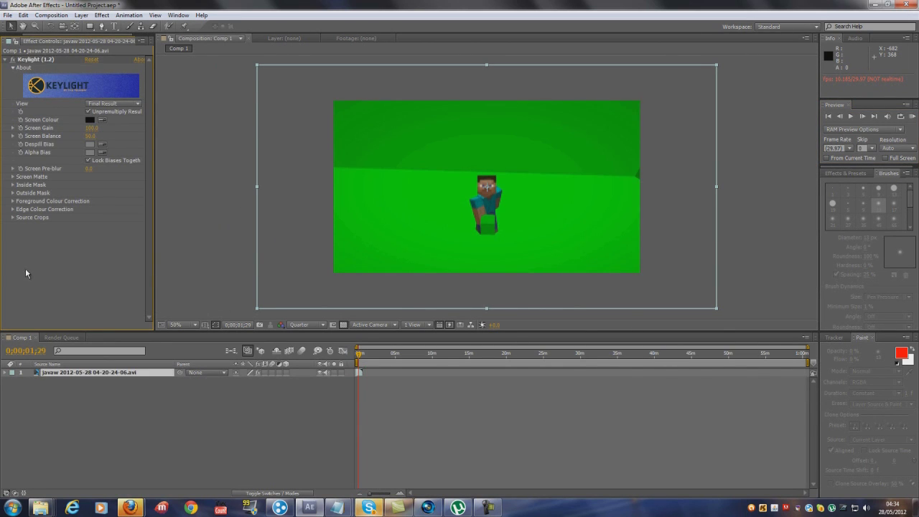
{"action": "left_click", "coordinate": [102, 119]}
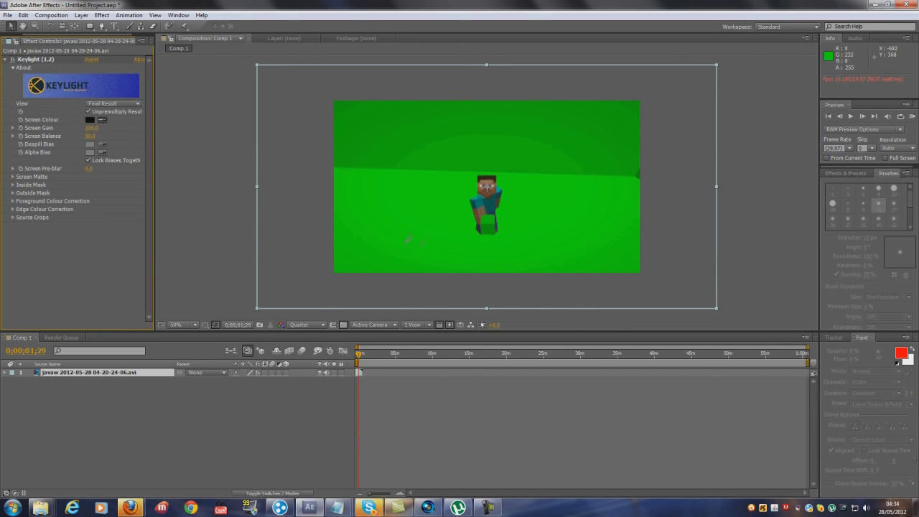
{"action": "left_click", "coordinate": [435, 179]}
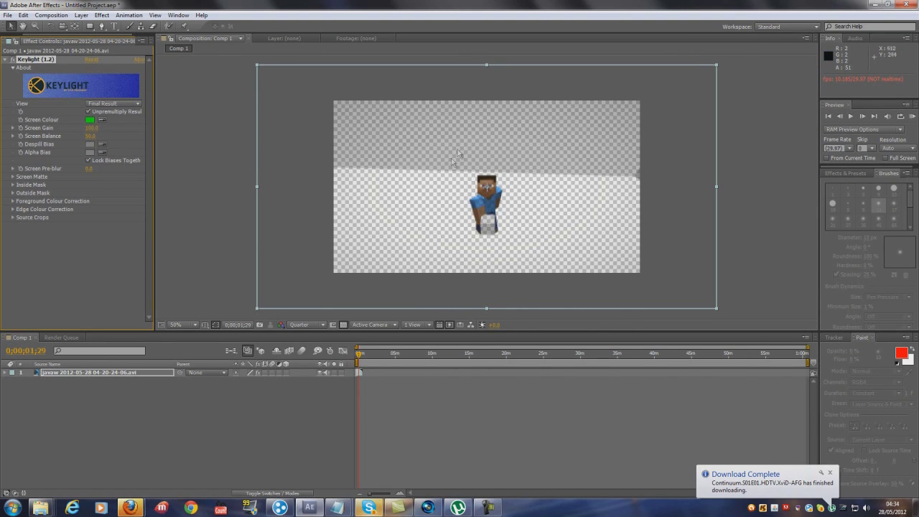
Step: Drag the keyed javaw footage upward so the hotbar shows at the bottom
{"action": "left_click_drag", "start_coordinate": [480, 170], "coordinate": [489, 94]}
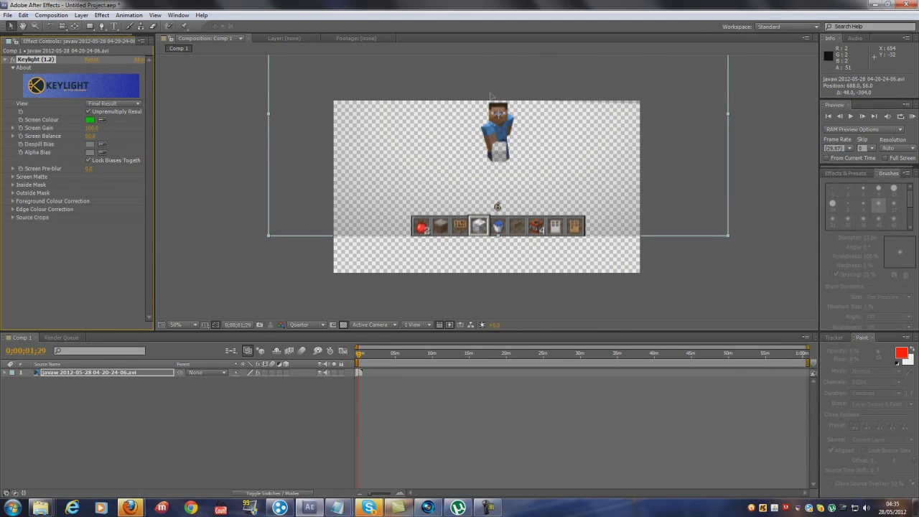
{"action": "left_click", "coordinate": [102, 26]}
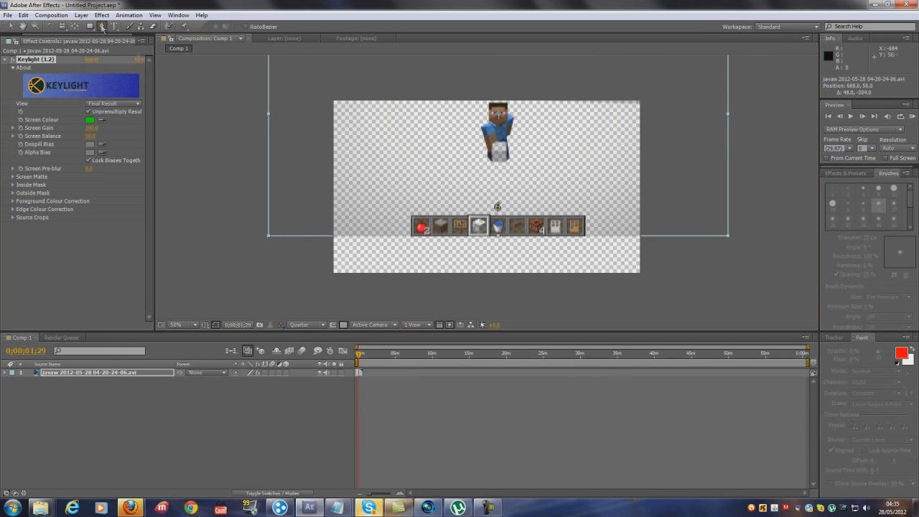
{"action": "left_click", "coordinate": [403, 204]}
{"action": "left_click", "coordinate": [401, 237]}
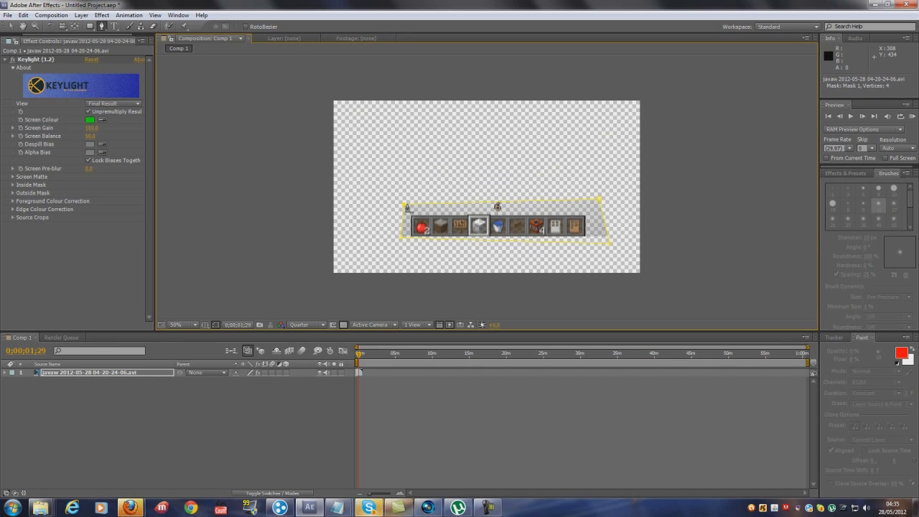
{"action": "left_click", "coordinate": [24, 15]}
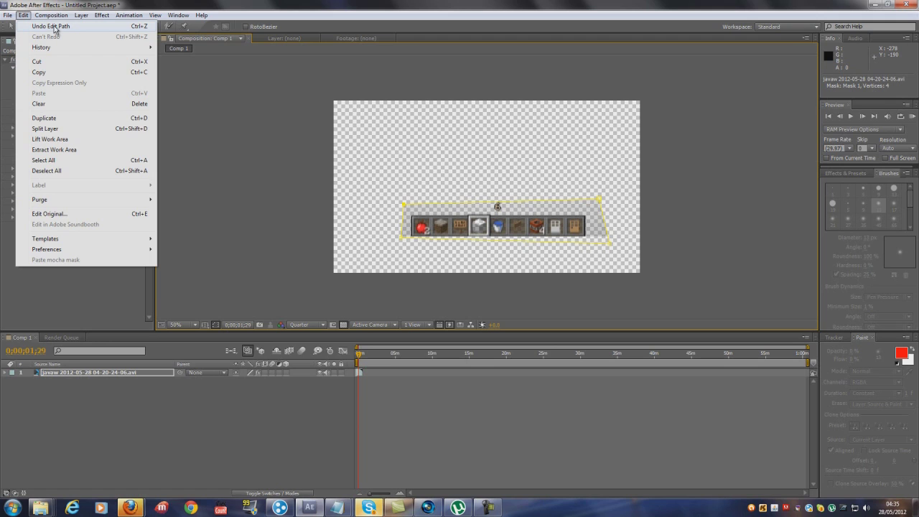
{"action": "left_click", "coordinate": [52, 26]}
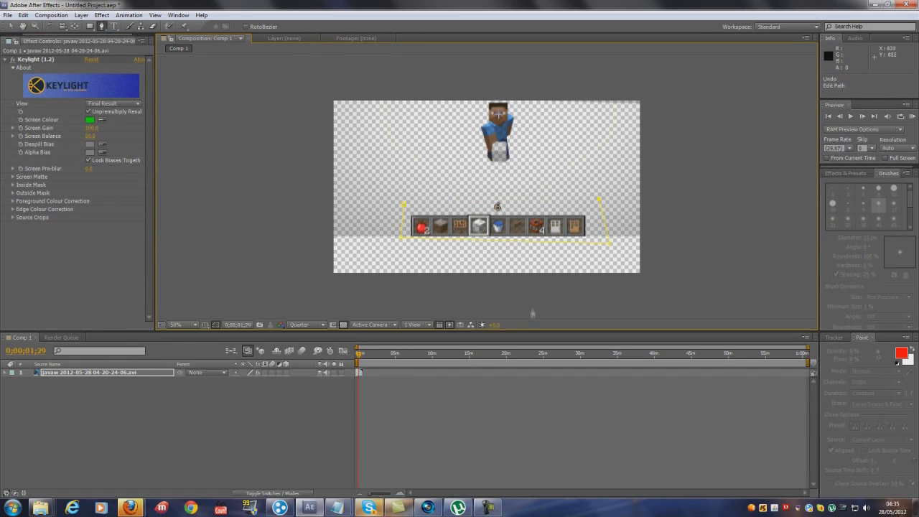
{"action": "left_click", "coordinate": [24, 15]}
{"action": "left_click", "coordinate": [43, 26]}
{"action": "left_click", "coordinate": [23, 15]}
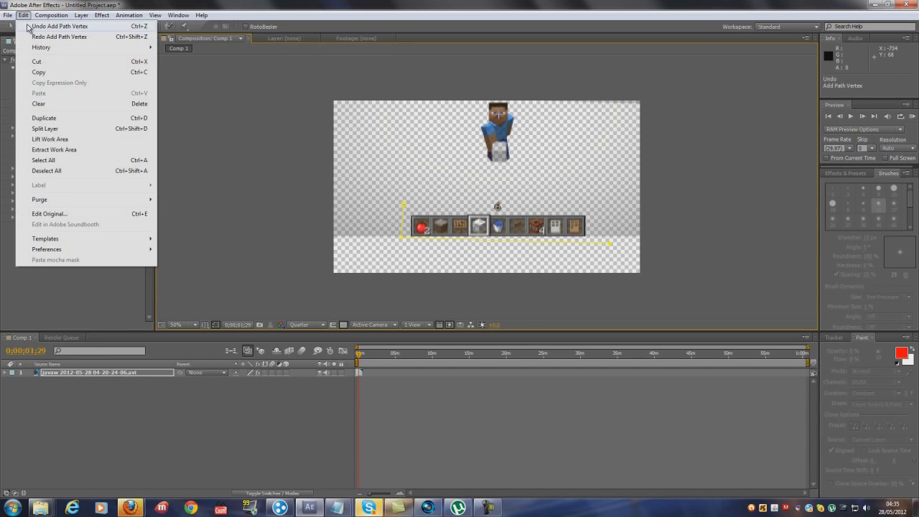
{"action": "left_click", "coordinate": [27, 26]}
{"action": "left_click", "coordinate": [24, 15]}
{"action": "left_click", "coordinate": [29, 27]}
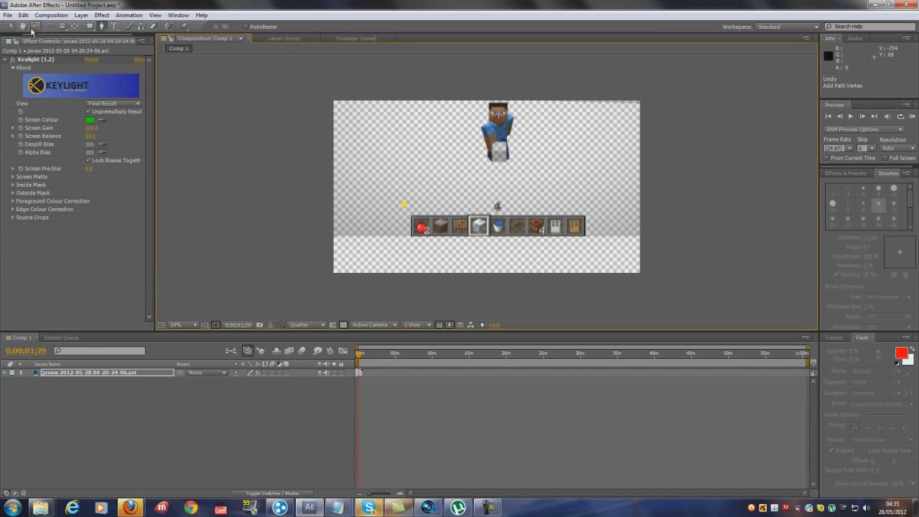
{"action": "left_click", "coordinate": [89, 27]}
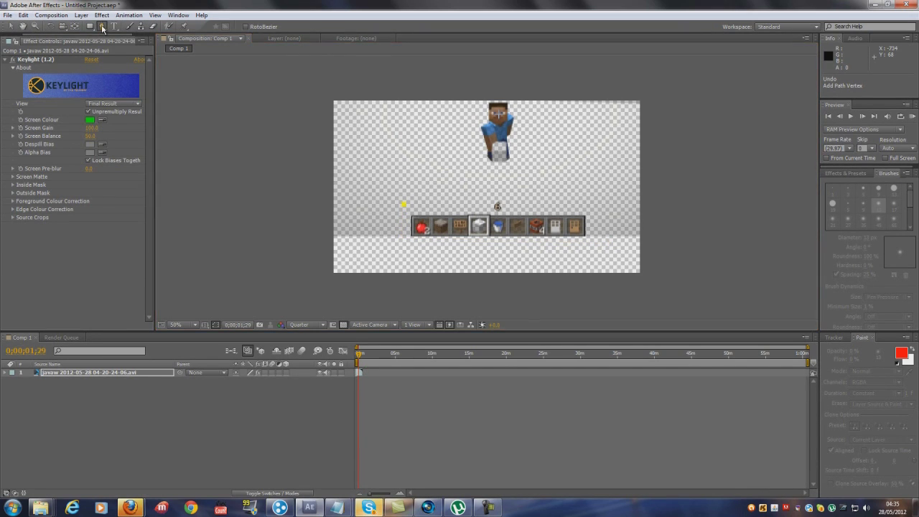
Step: Draw a closed six-point Pen mask around Steve, excluding the hotbar
{"action": "left_click", "coordinate": [101, 26]}
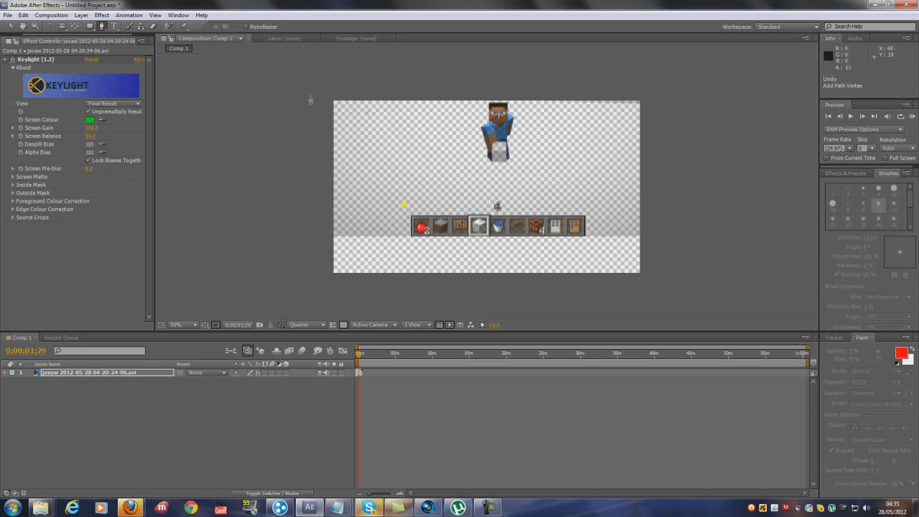
{"action": "left_click", "coordinate": [470, 100]}
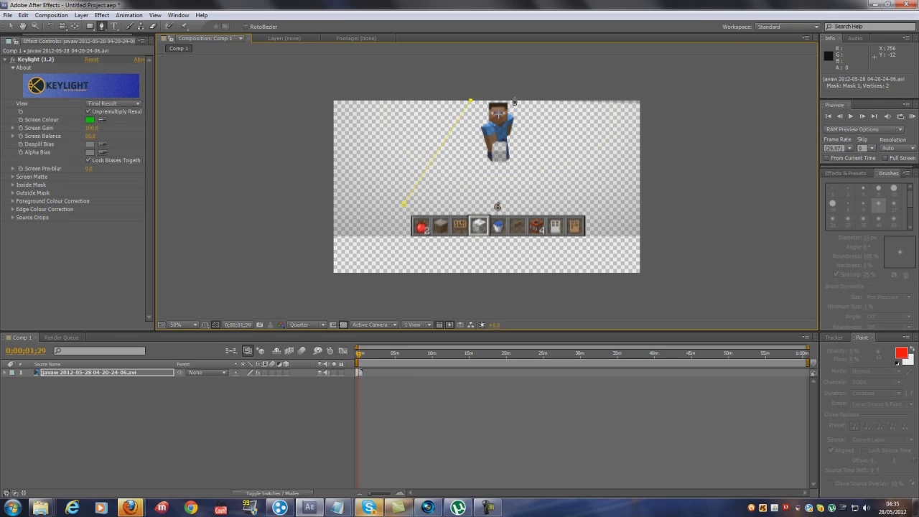
{"action": "left_click", "coordinate": [476, 192]}
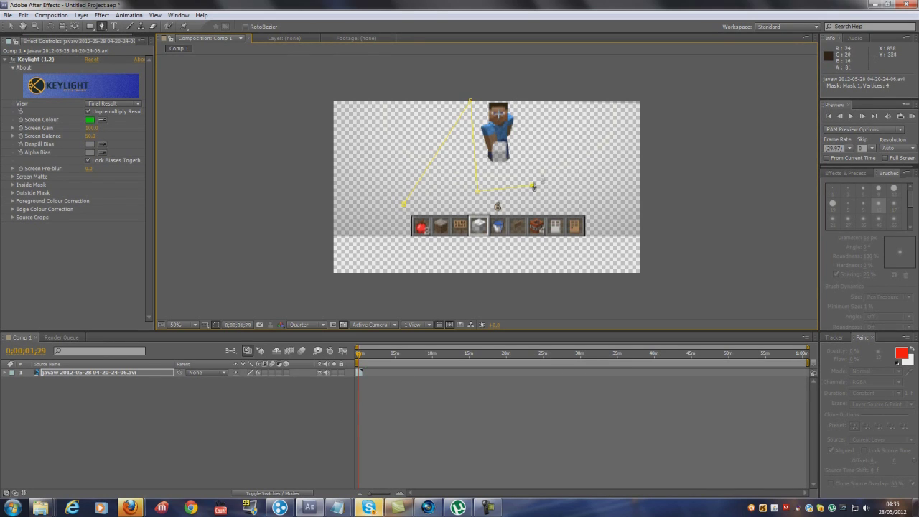
{"action": "left_click", "coordinate": [541, 152]}
{"action": "left_click", "coordinate": [531, 95]}
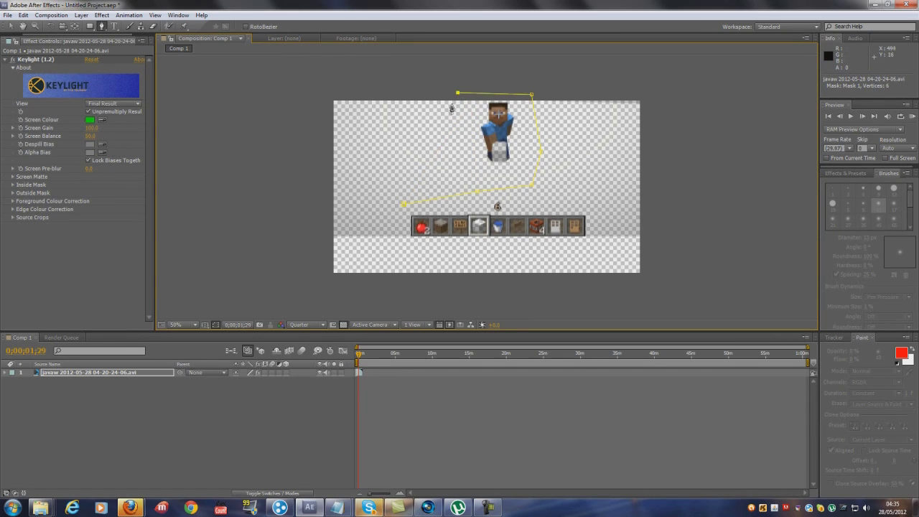
{"action": "double_click", "coordinate": [404, 204]}
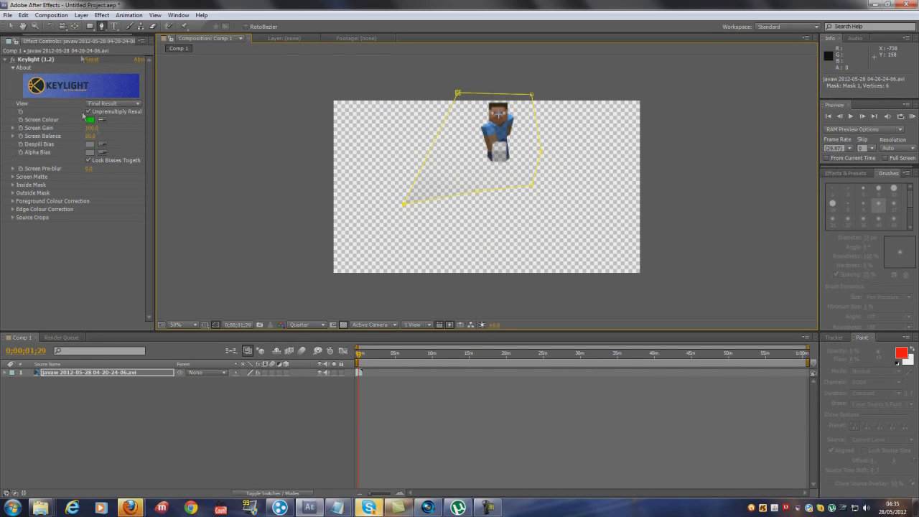
Step: Move the masked character layer down toward the centre of the frame
{"action": "left_click", "coordinate": [10, 27]}
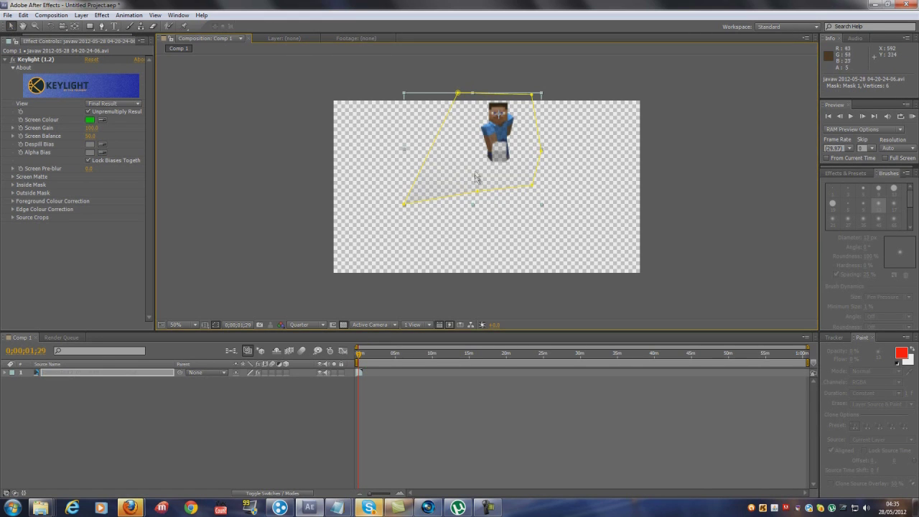
{"action": "left_click", "coordinate": [498, 206]}
{"action": "left_click_drag", "start_coordinate": [493, 152], "coordinate": [492, 202]}
{"action": "left_click_drag", "start_coordinate": [493, 236], "coordinate": [492, 240]}
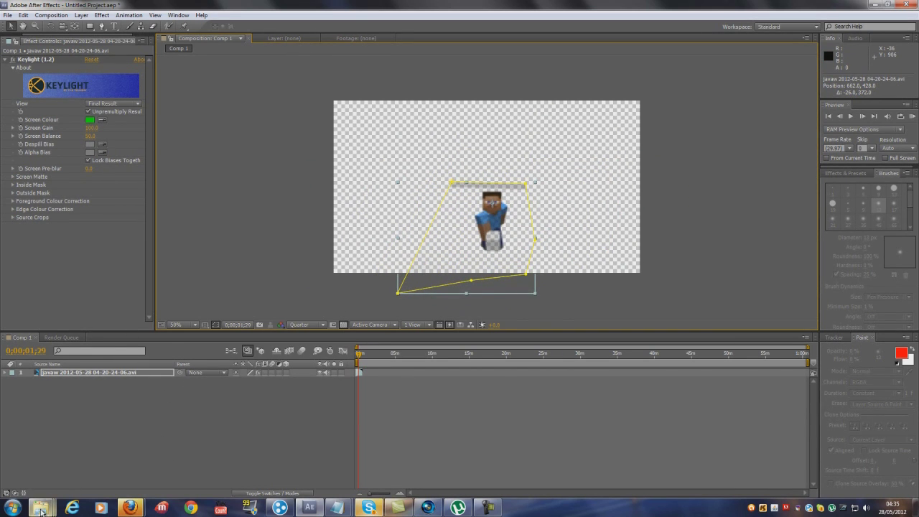
{"action": "mouse_move", "coordinate": [40, 507]}
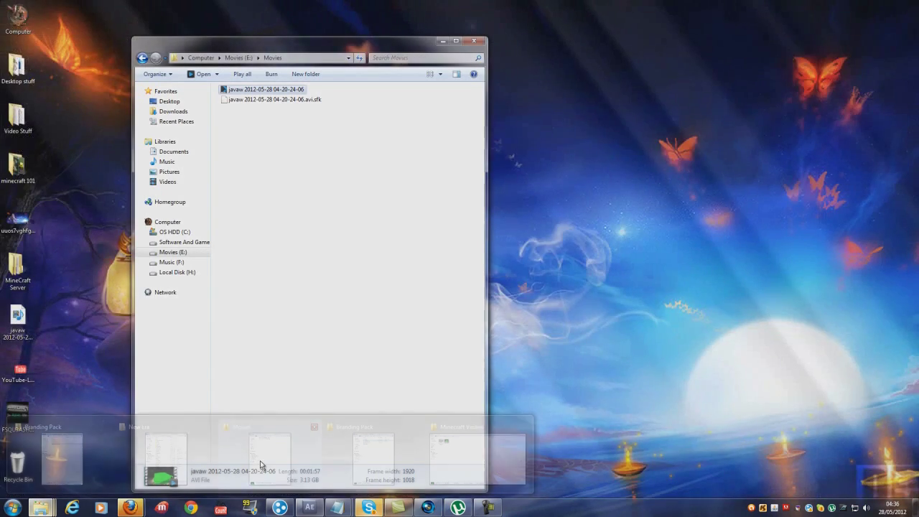
Step: Drag the Canon PowerShot SX210 720p Mercedes test video from Minecraft Videos into After Effects
{"action": "left_click", "coordinate": [264, 462]}
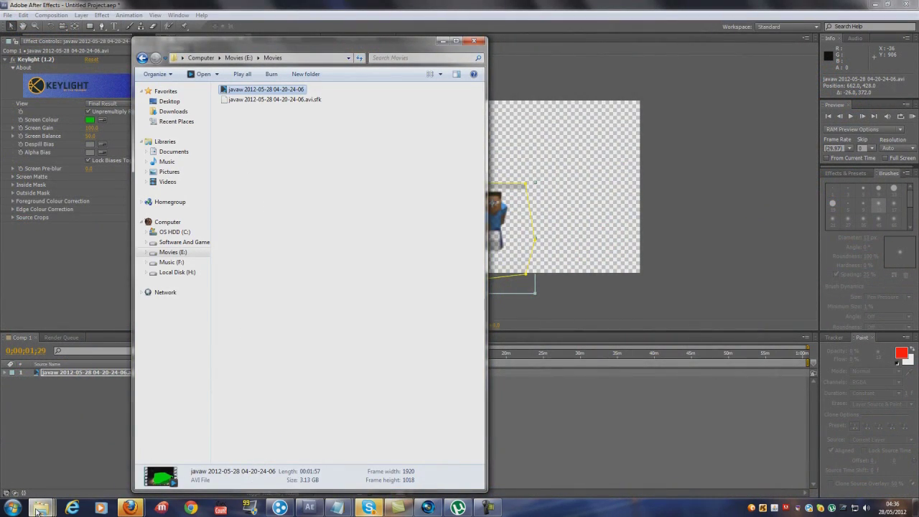
{"action": "mouse_move", "coordinate": [40, 507]}
{"action": "left_click", "coordinate": [460, 466]}
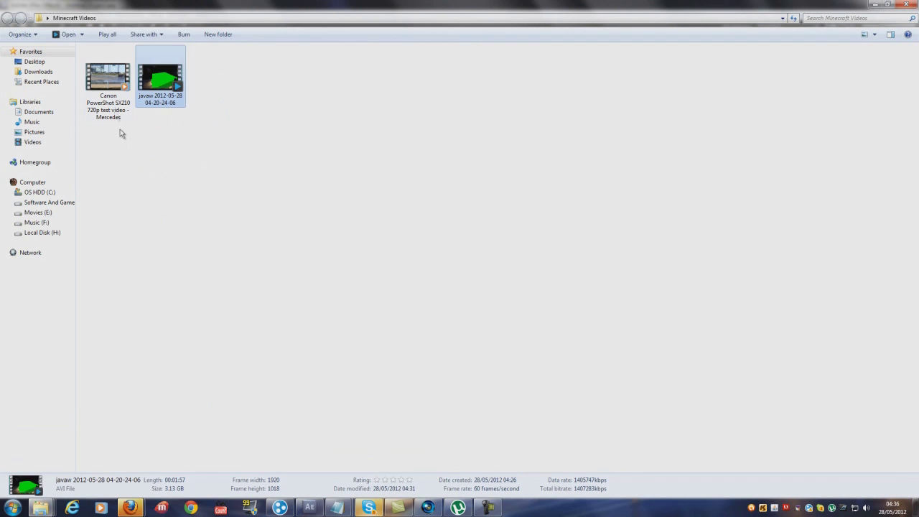
{"action": "left_click", "coordinate": [139, 179]}
{"action": "left_click_drag", "start_coordinate": [108, 79], "coordinate": [165, 422]}
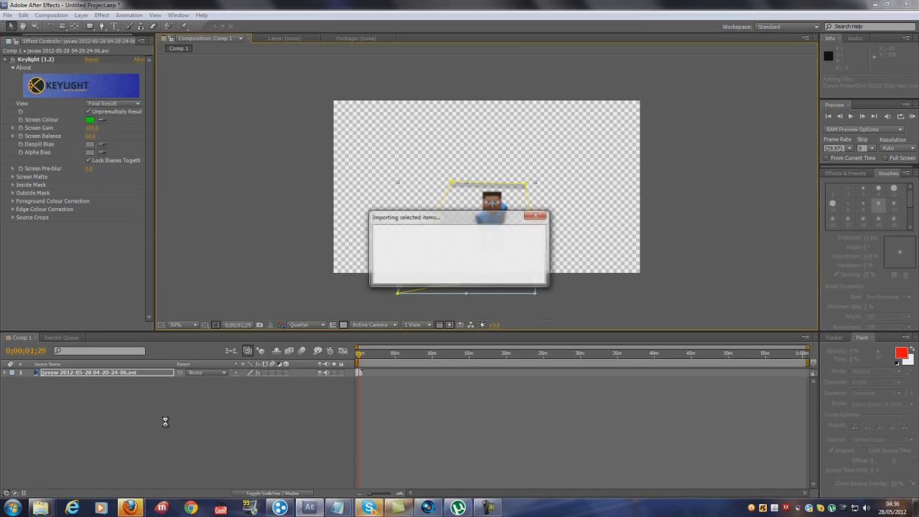
Step: Close the Effect Controls panel to reveal the Project panel items
{"action": "right_click", "coordinate": [62, 41]}
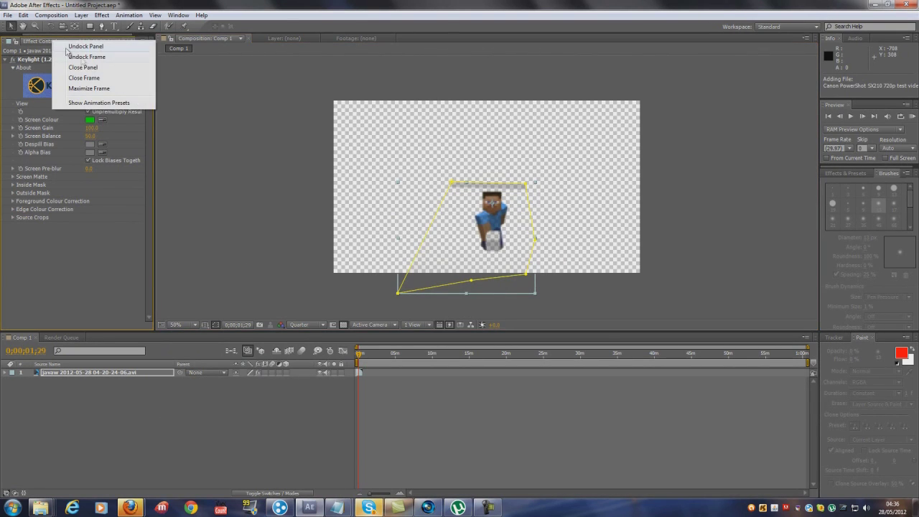
{"action": "left_click", "coordinate": [91, 70]}
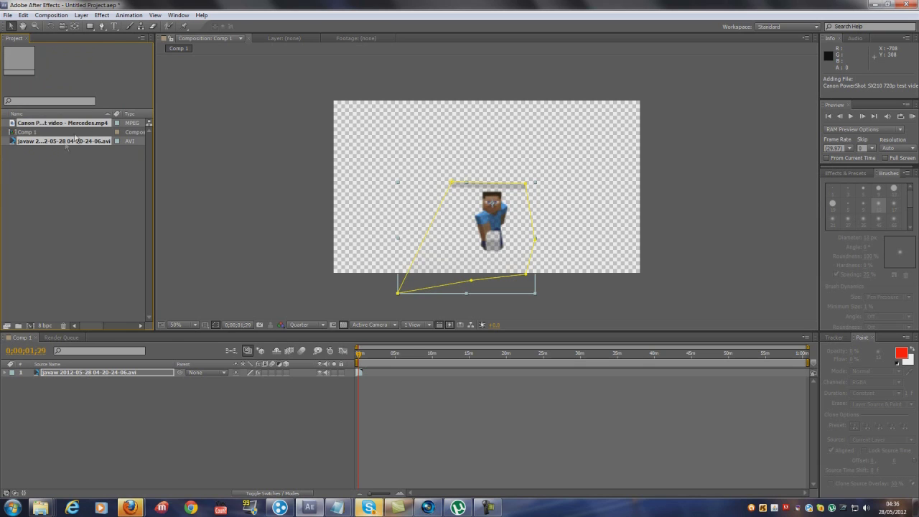
{"action": "left_click", "coordinate": [62, 163]}
Step: Place the Canon Mercedes video as layer 2 below javaw and Fit to Comp
{"action": "left_click_drag", "start_coordinate": [53, 124], "coordinate": [86, 405]}
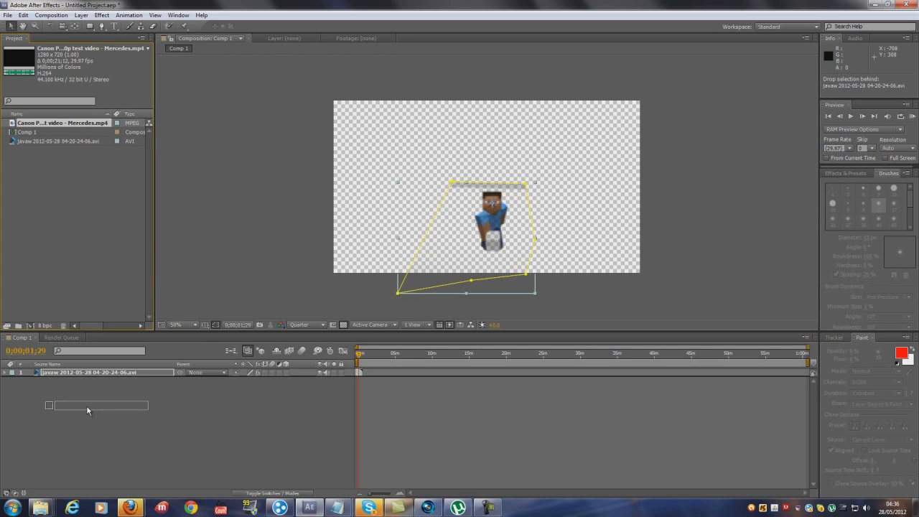
{"action": "left_click_drag", "start_coordinate": [86, 405], "coordinate": [79, 400]}
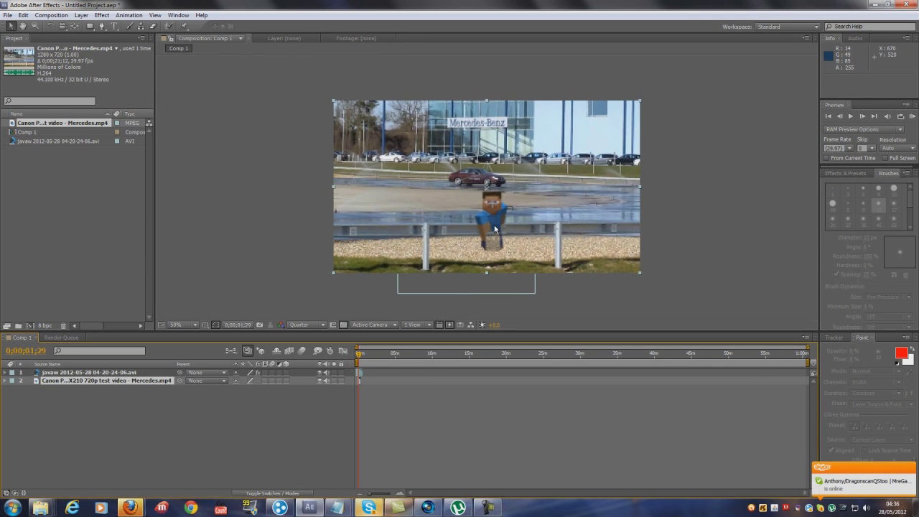
{"action": "mouse_move", "coordinate": [493, 227]}
{"action": "left_mouse_down"}
{"action": "mouse_move", "coordinate": [468, 241]}
{"action": "mouse_move", "coordinate": [490, 232]}
{"action": "left_mouse_up"}
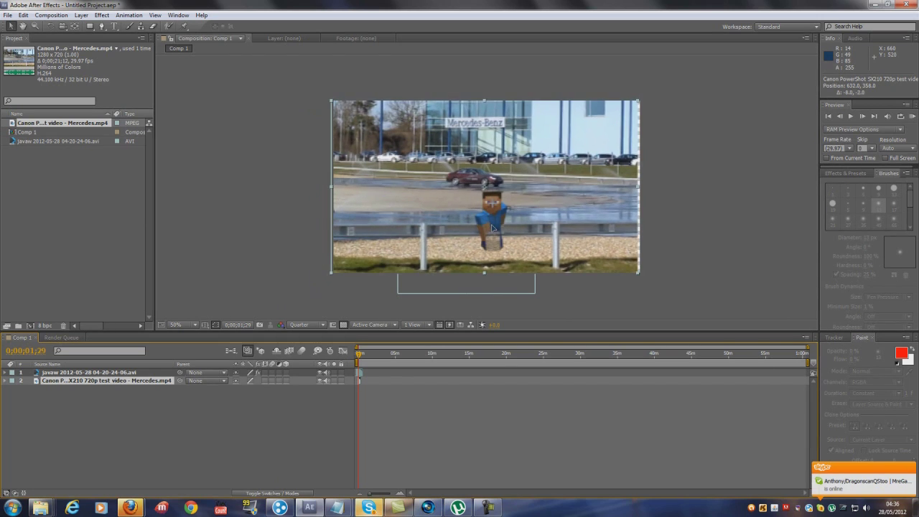
{"action": "right_click", "coordinate": [395, 142]}
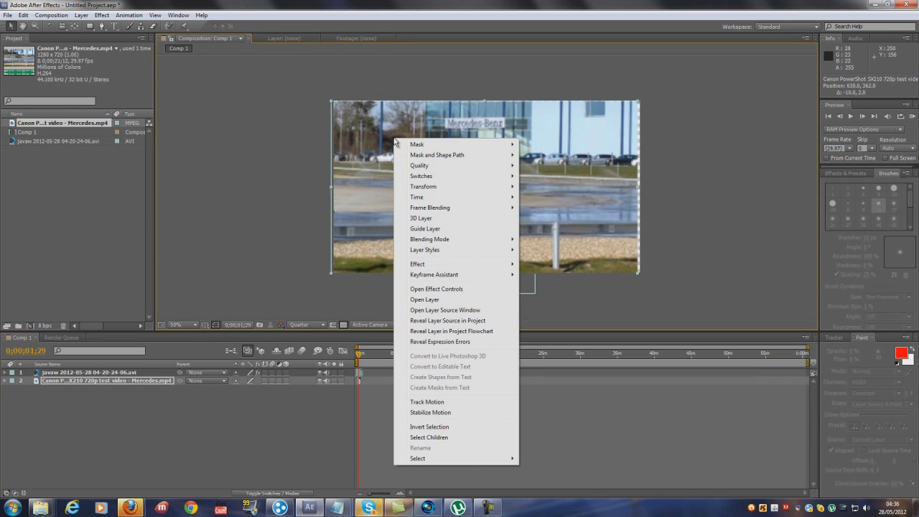
{"action": "mouse_move", "coordinate": [459, 187]}
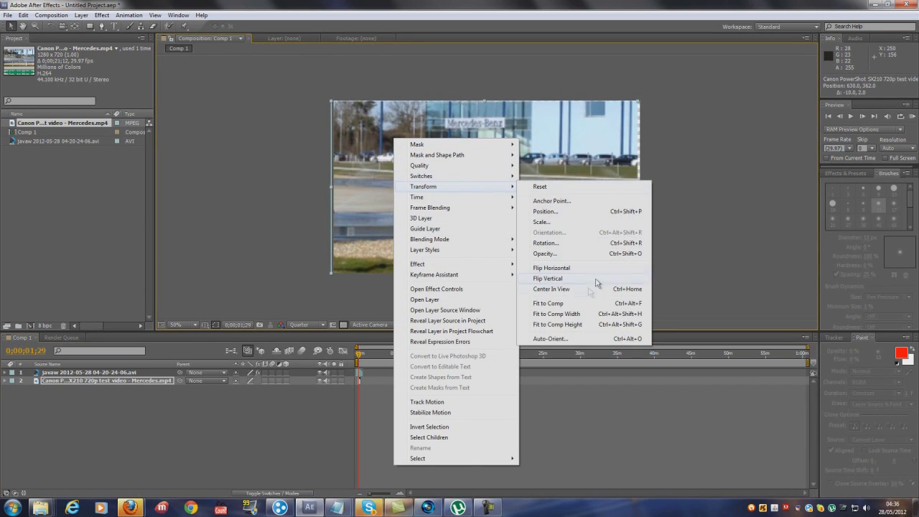
{"action": "left_click", "coordinate": [576, 303]}
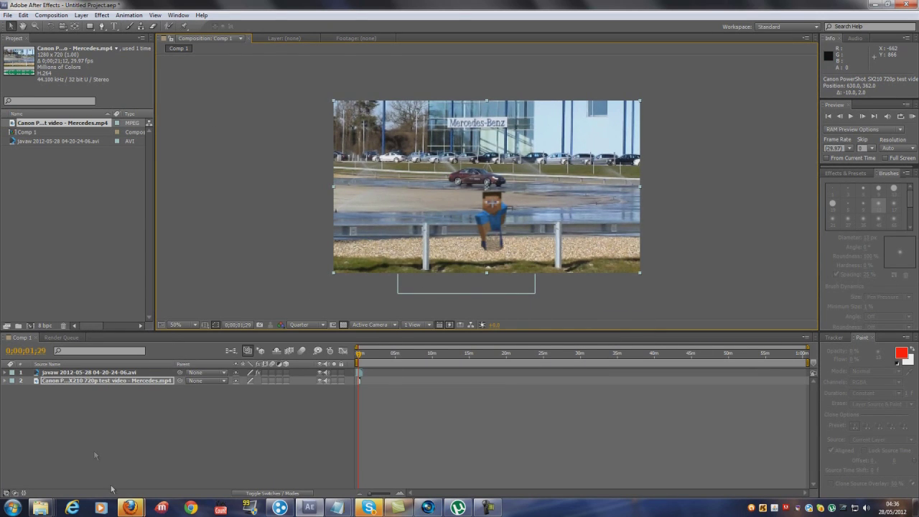
{"action": "left_click", "coordinate": [100, 374]}
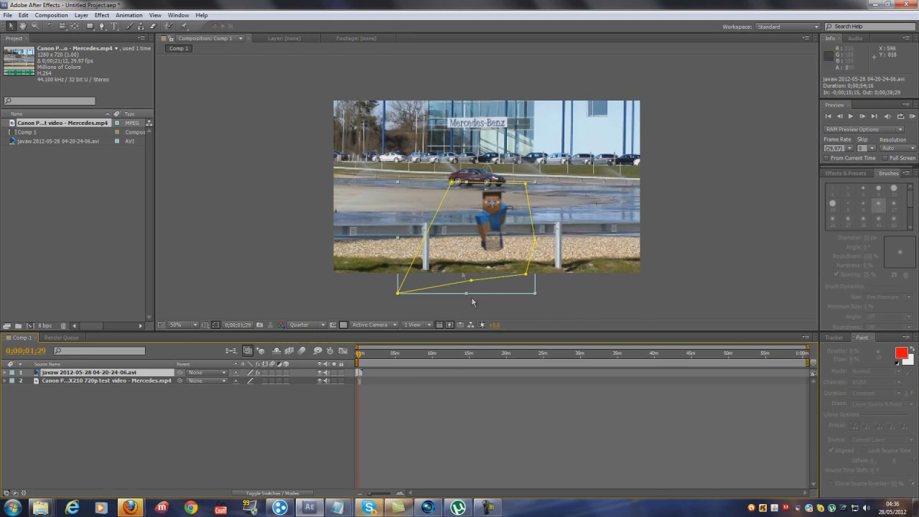
Step: Shrink keyed Steve and position him right of the guard-rail post in the car park
{"action": "left_click_drag", "start_coordinate": [491, 221], "coordinate": [517, 215]}
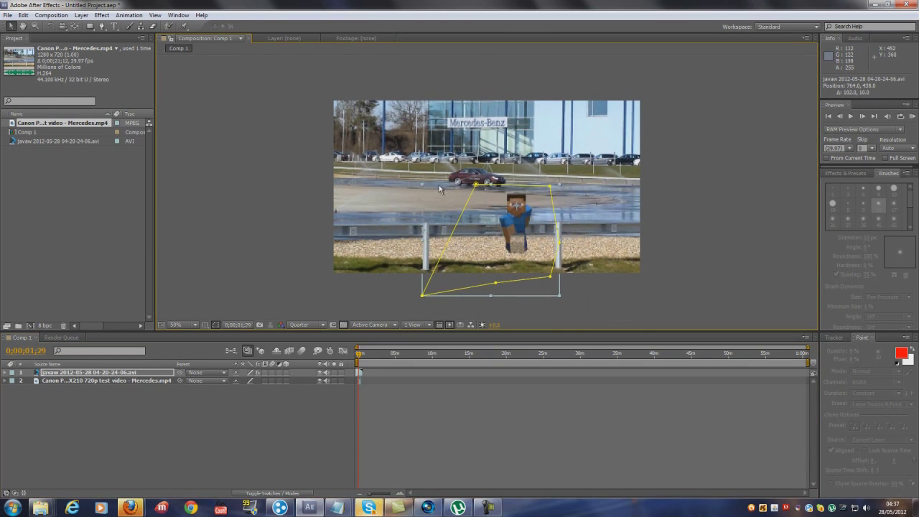
{"action": "mouse_move", "coordinate": [423, 186]}
{"action": "left_mouse_down"}
{"action": "mouse_move", "coordinate": [449, 201]}
{"action": "mouse_move", "coordinate": [442, 186]}
{"action": "mouse_move", "coordinate": [466, 185]}
{"action": "mouse_move", "coordinate": [470, 194]}
{"action": "mouse_move", "coordinate": [423, 187]}
{"action": "left_mouse_up"}
{"action": "left_click_drag", "start_coordinate": [519, 248], "coordinate": [596, 265]}
{"action": "left_click_drag", "start_coordinate": [593, 221], "coordinate": [599, 244]}
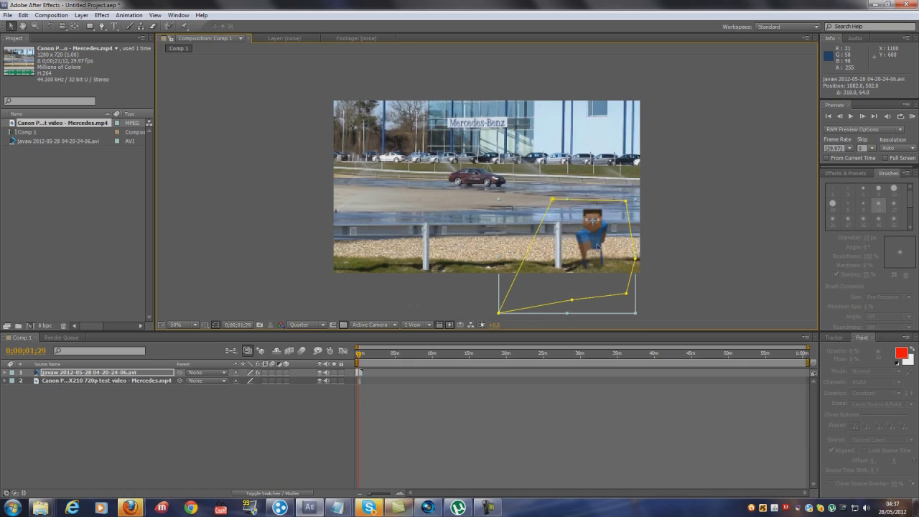
{"action": "left_click_drag", "start_coordinate": [596, 244], "coordinate": [510, 242]}
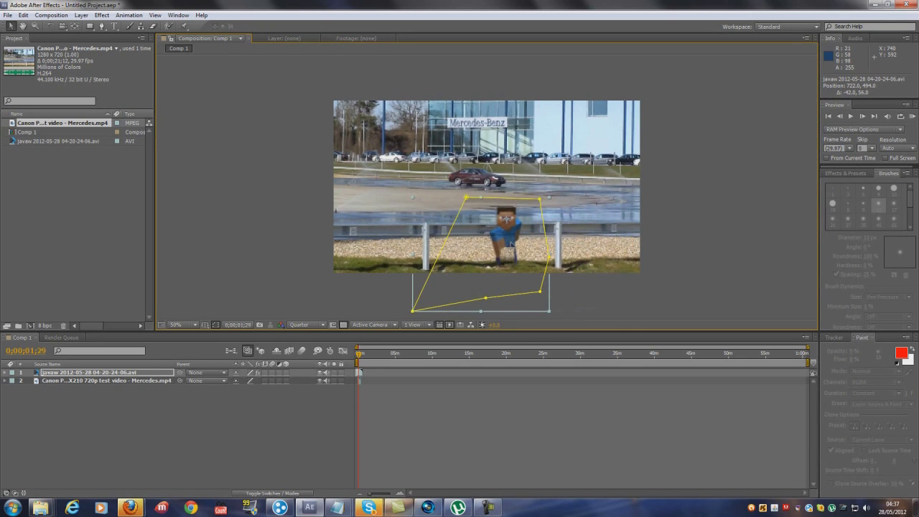
{"action": "left_click_drag", "start_coordinate": [510, 242], "coordinate": [600, 241]}
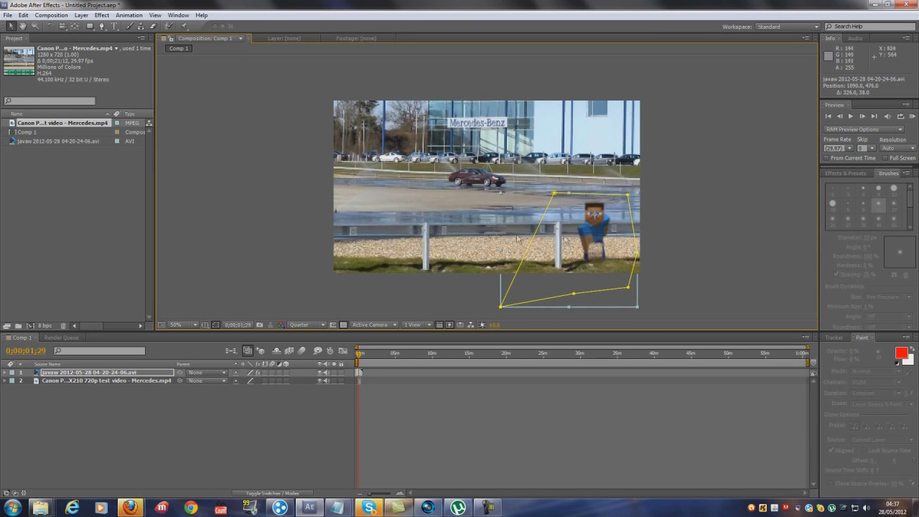
{"action": "left_click", "coordinate": [851, 116]}
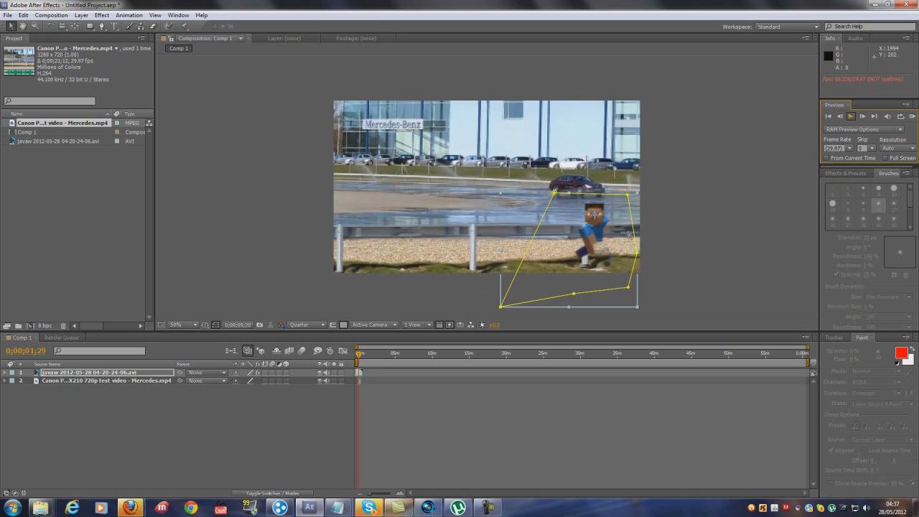
Step: Stop the composite preview at 0;00;05;16 and select Comp 1 in the Project panel
{"action": "key", "text": "space"}
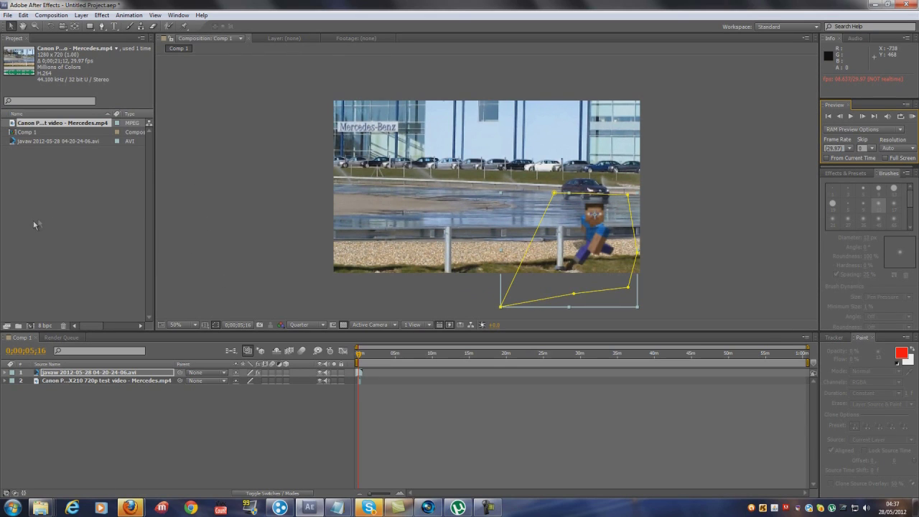
{"action": "left_click", "coordinate": [30, 133]}
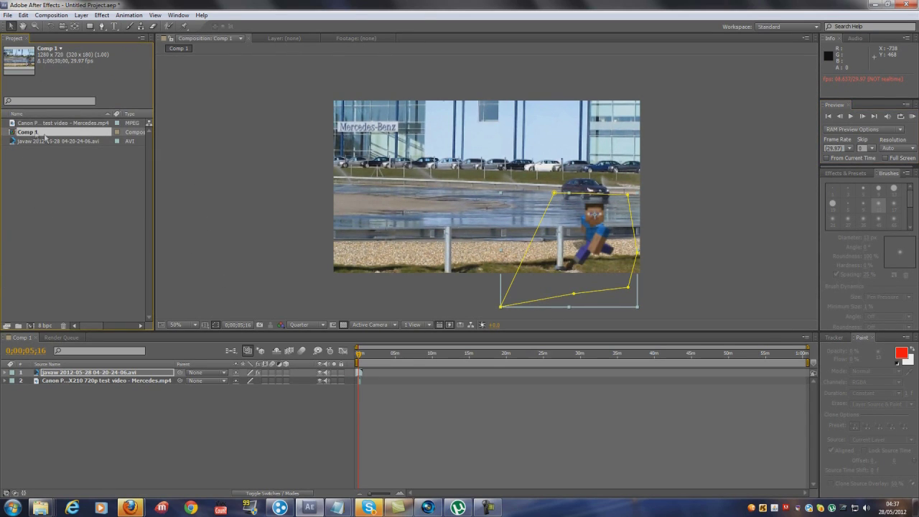
Step: Add Comp 1 to the Render Queue from the Composition menu
{"action": "left_click", "coordinate": [42, 17]}
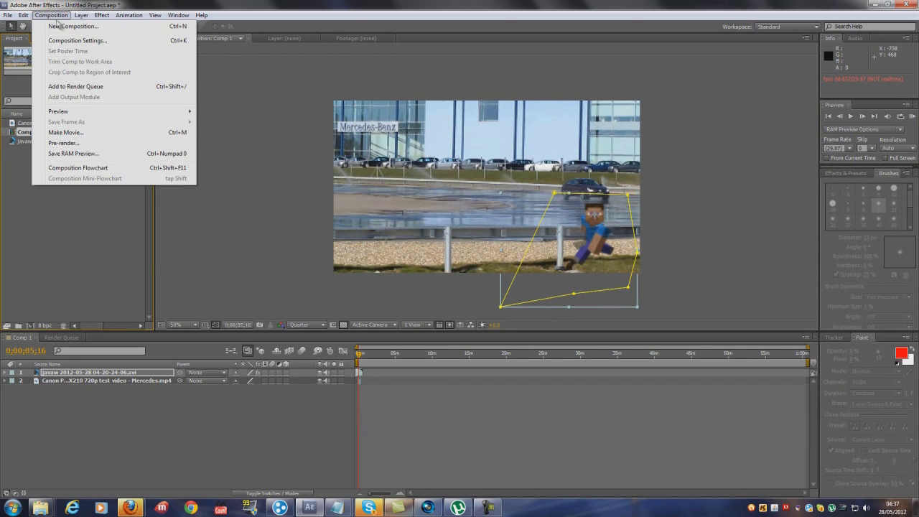
{"action": "left_click", "coordinate": [83, 88]}
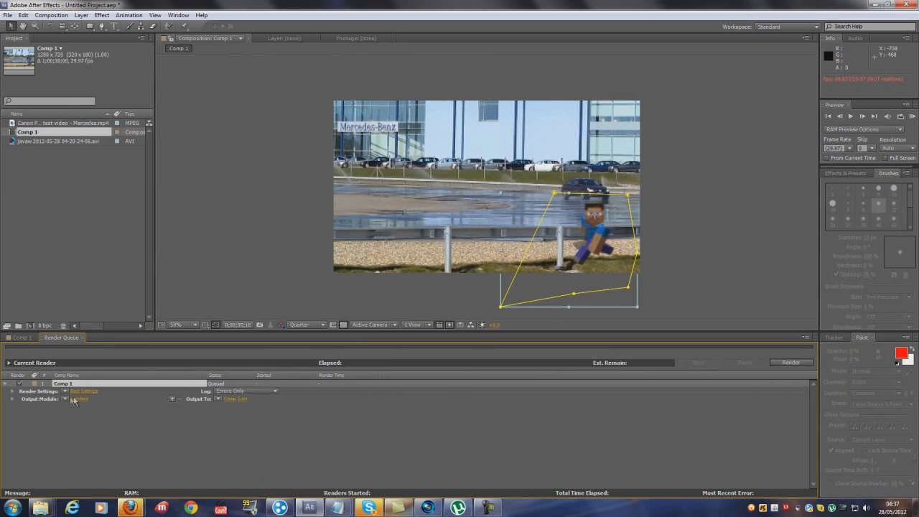
{"action": "left_click", "coordinate": [52, 410]}
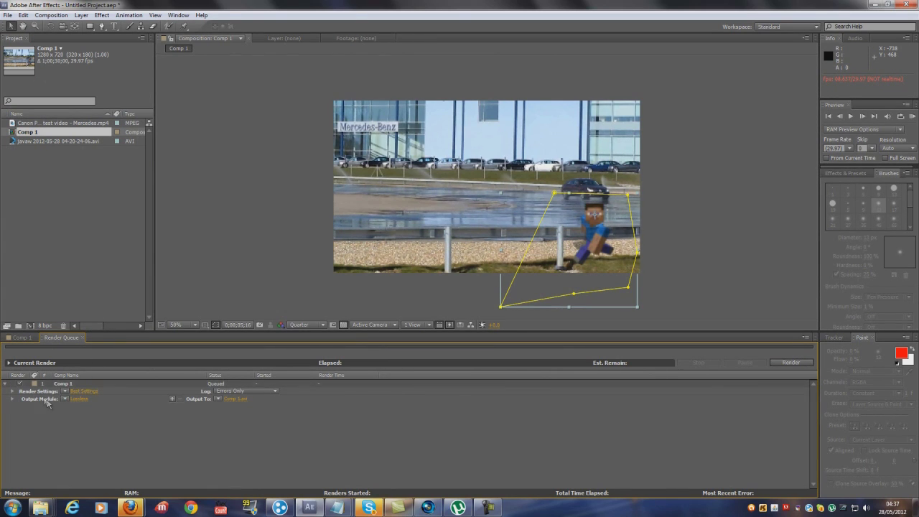
Step: Set Comp 1's output module to a custom QuickTime format
{"action": "left_click", "coordinate": [65, 399]}
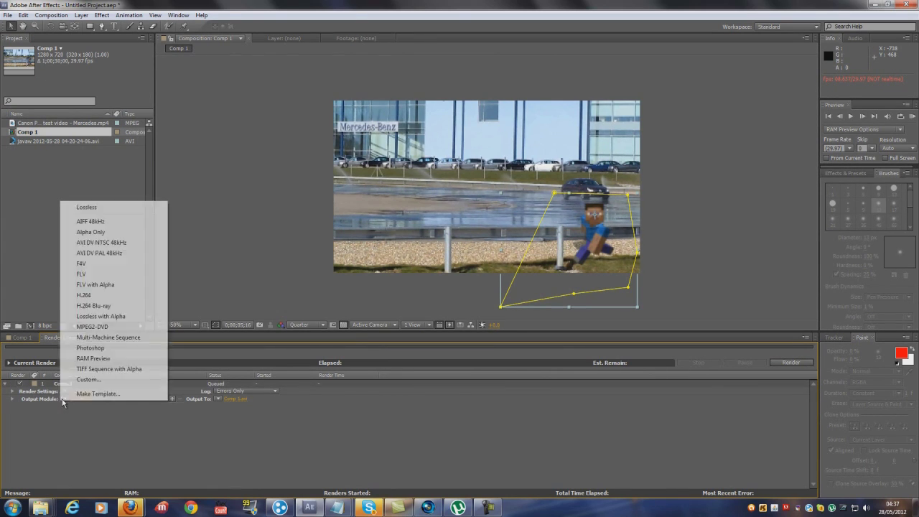
{"action": "left_click", "coordinate": [99, 382]}
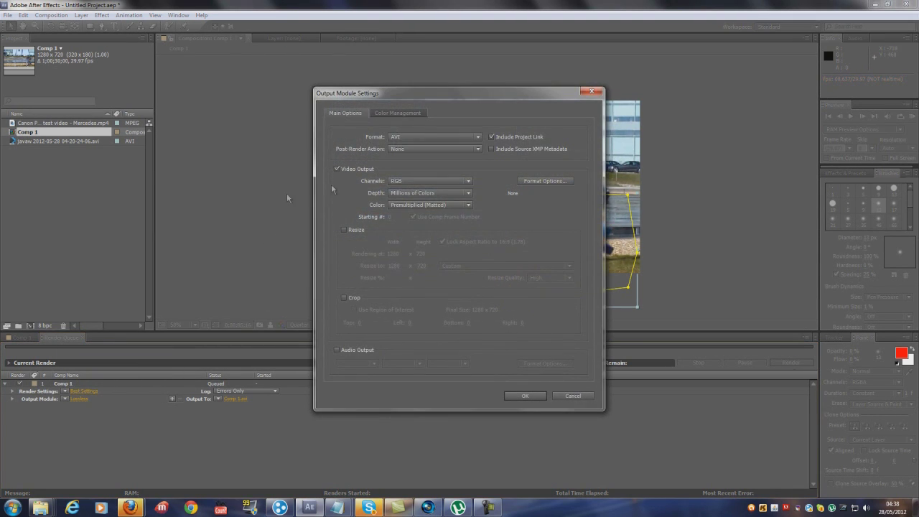
{"action": "left_click", "coordinate": [425, 138]}
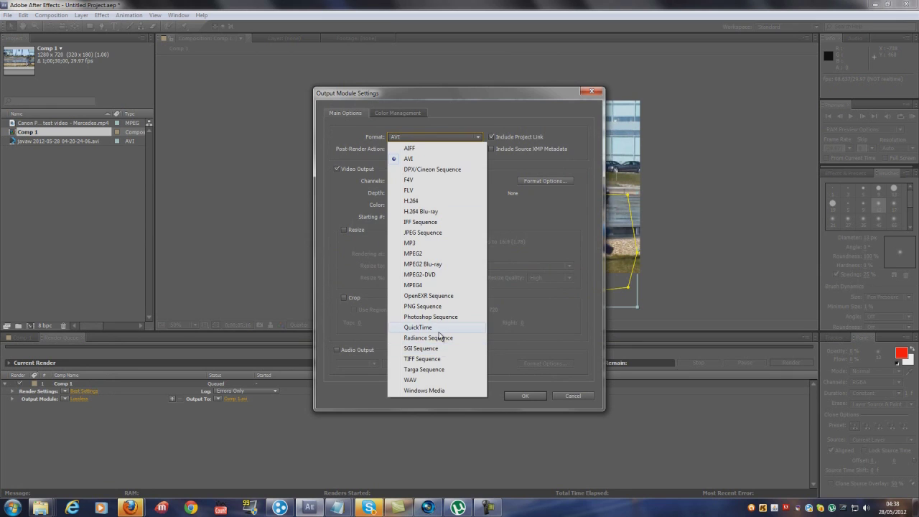
{"action": "left_click", "coordinate": [417, 328]}
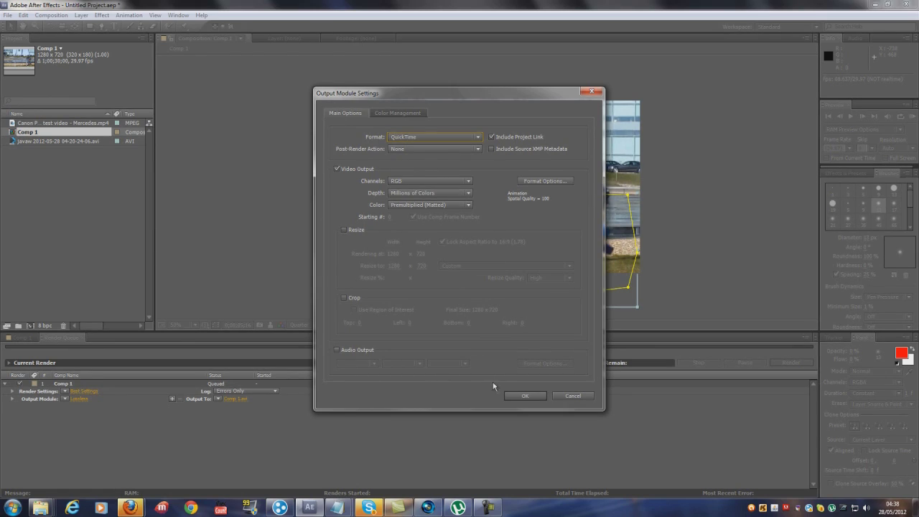
{"action": "left_click", "coordinate": [521, 395]}
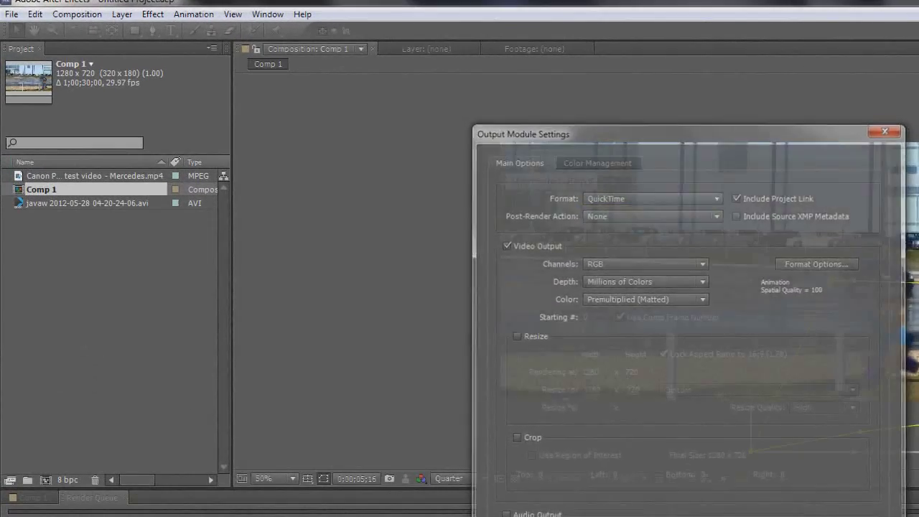
Step: Save the render output as 'test video 1' in the Minecraft Videos folder
{"action": "left_click", "coordinate": [215, 516]}
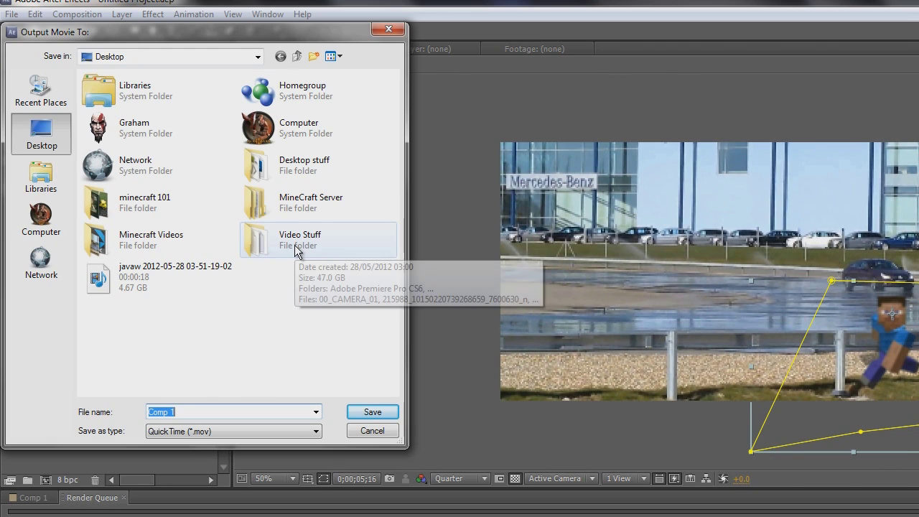
{"action": "left_click", "coordinate": [171, 242]}
{"action": "double_click", "coordinate": [171, 243]}
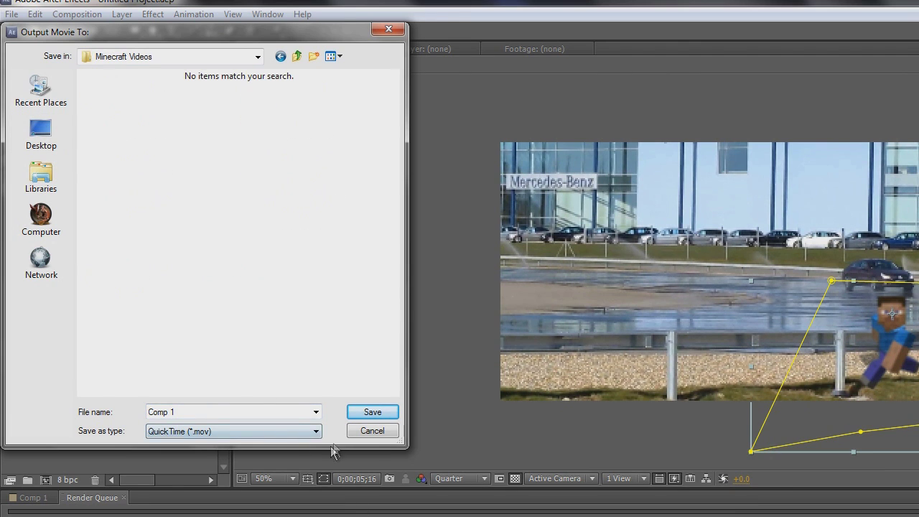
{"action": "left_click", "coordinate": [217, 411]}
{"action": "type", "text": "te"}
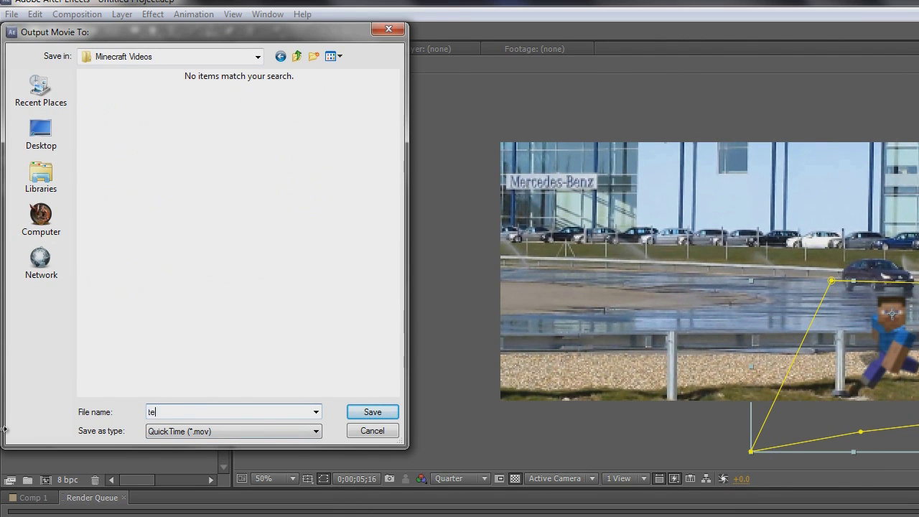
{"action": "type", "text": "st video 1"}
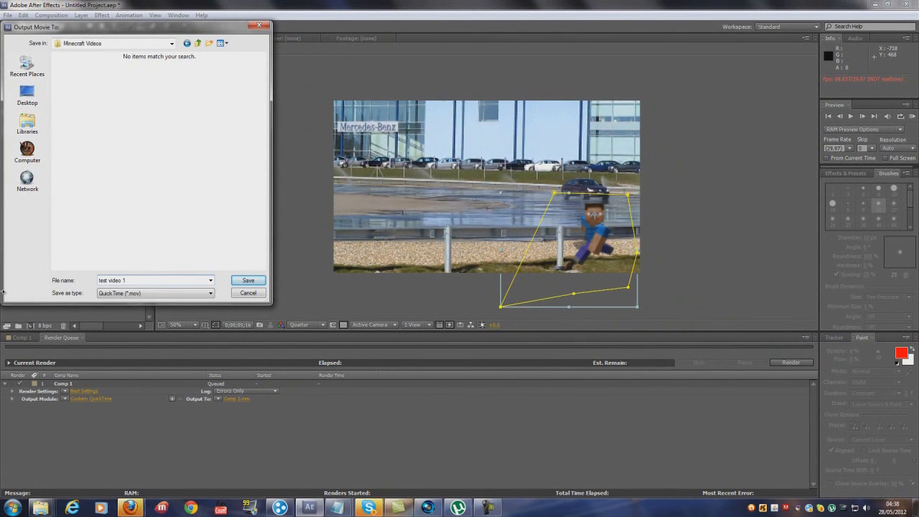
{"action": "left_click", "coordinate": [244, 280]}
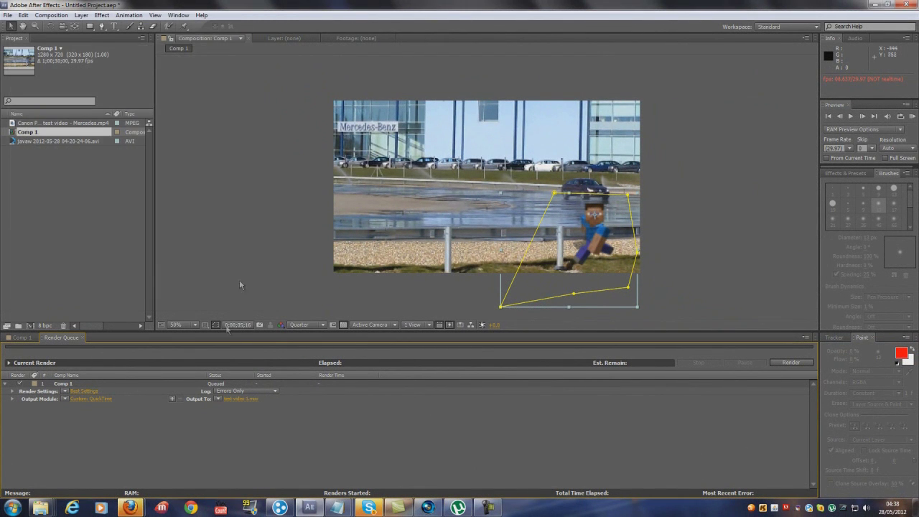
Step: Start rendering Comp 1 to test video 1.mov
{"action": "left_click", "coordinate": [792, 363]}
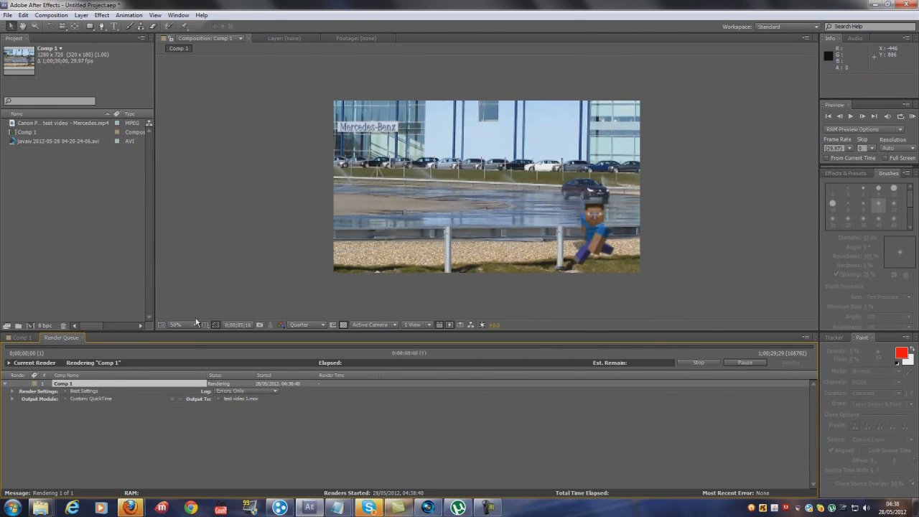